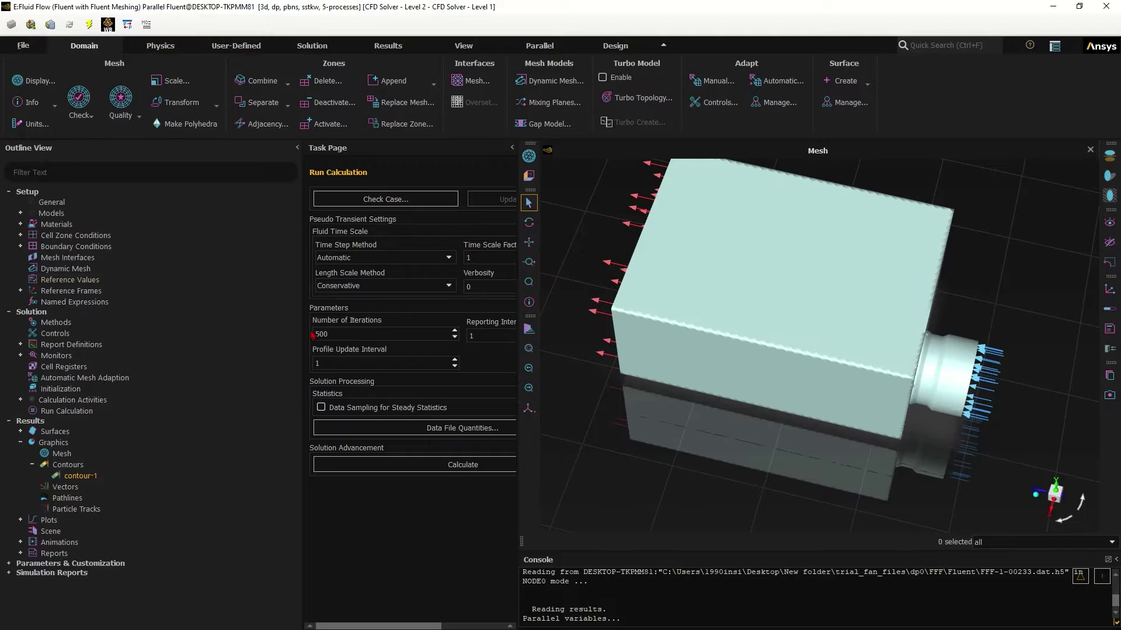
# Expand the fluid cell zones and open the settings of the volume zone (id=92).
pyautogui.click(21, 236)
pyautogui.click(32, 247)
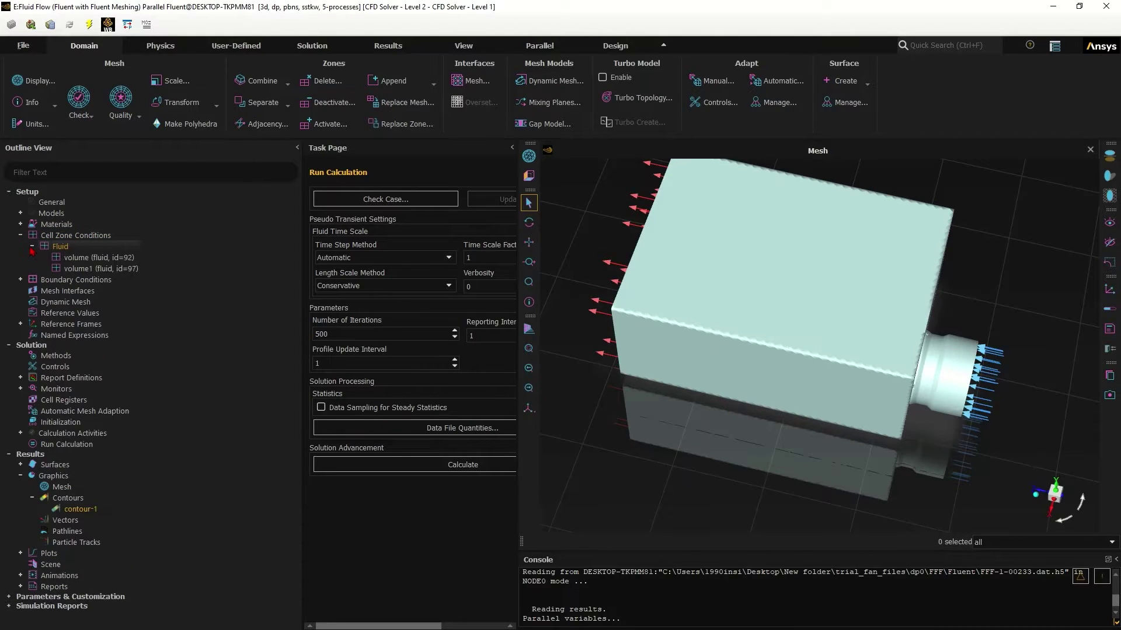
pyautogui.click(97, 258)
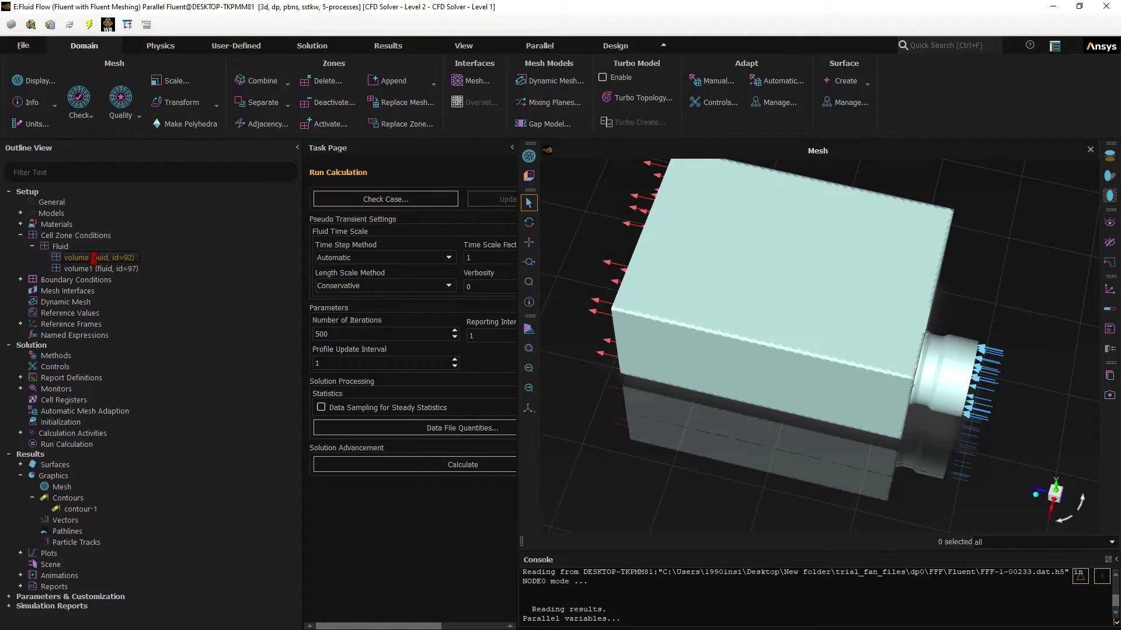
pyautogui.doubleClick(93, 259)
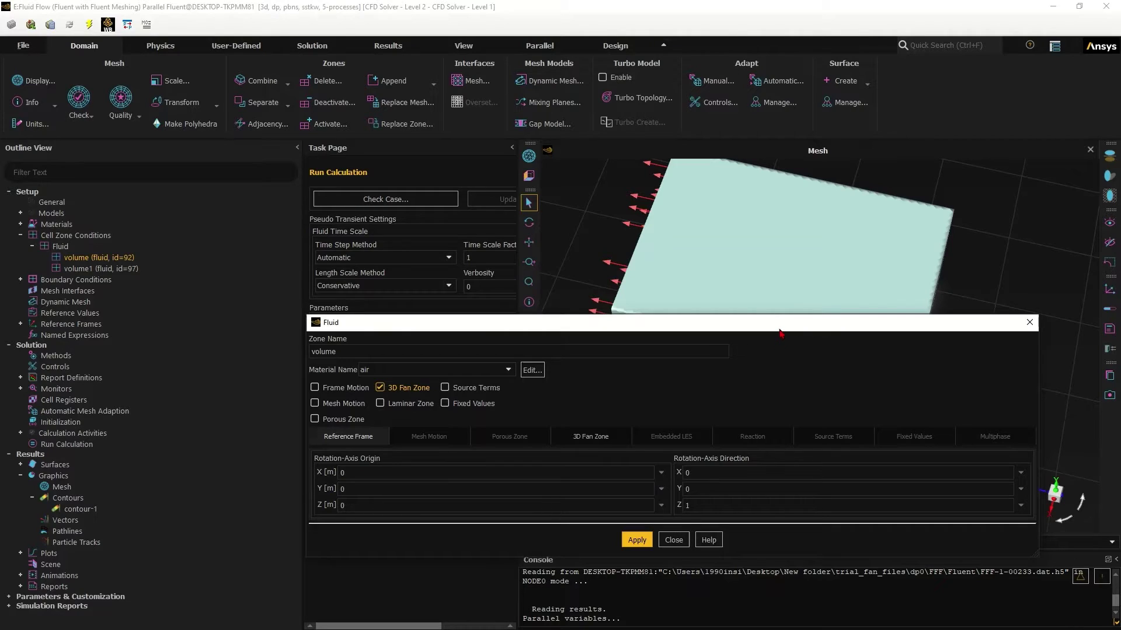
pyautogui.moveTo(781, 333); pyautogui.dragTo(651, 129)
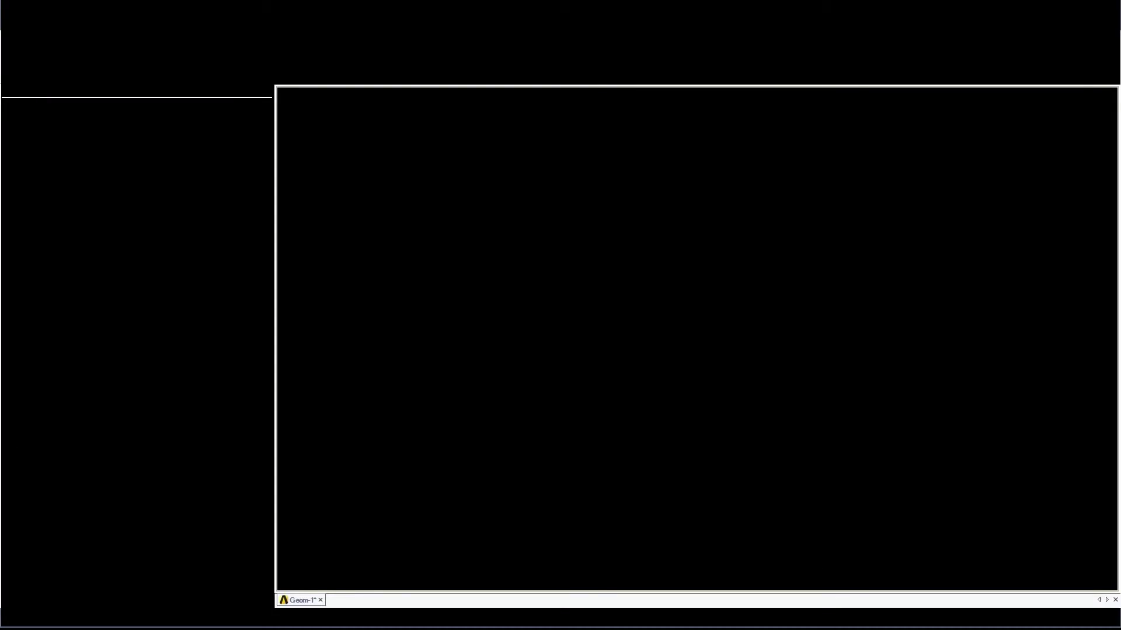
# Switch to SpaceClaim and examine the box and the cylindrical fan duct of Geom-1 from several angles.
pyautogui.scroll(3, 514, 313)
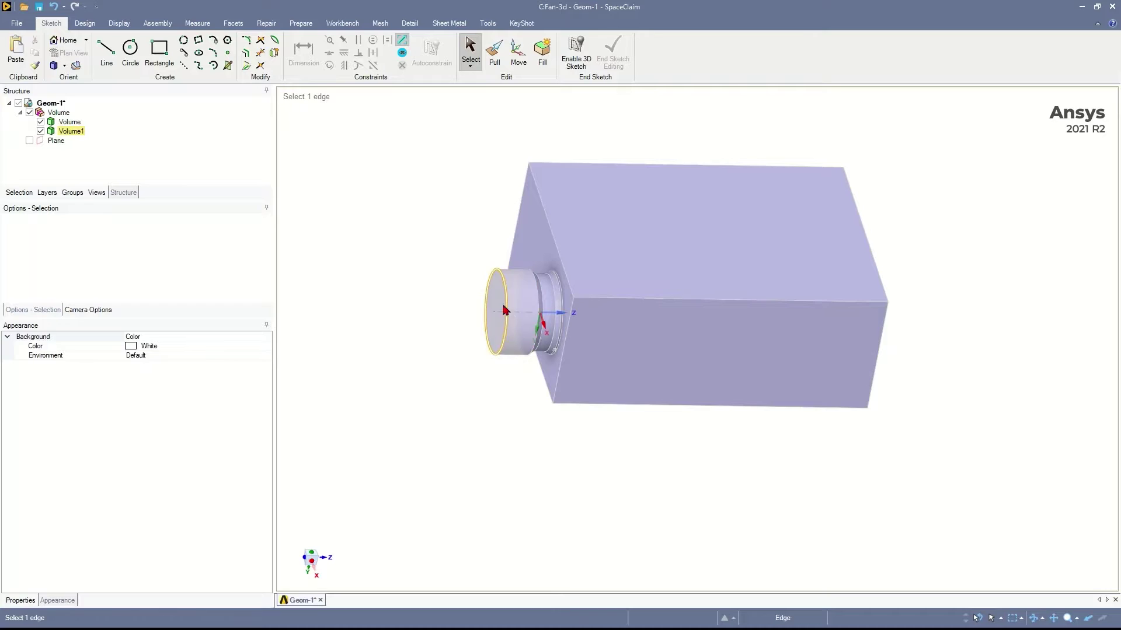
pyautogui.moveTo(654, 290); pyautogui.dragTo(634, 294, button='middle')
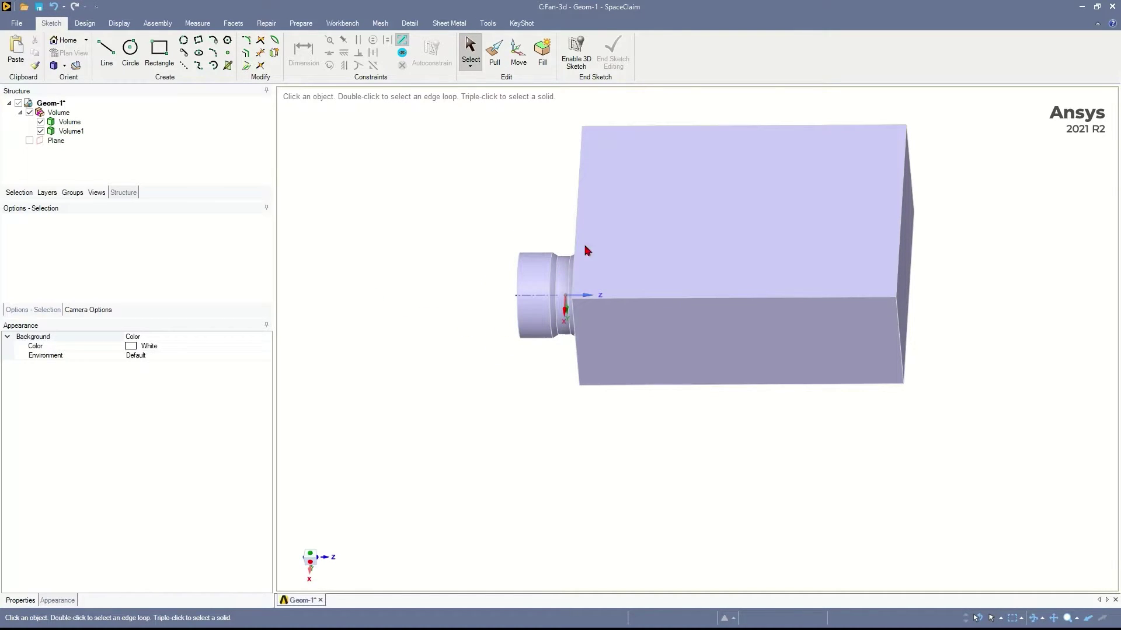
pyautogui.scroll(2, 554, 230)
pyautogui.scroll(-2, 304, 378)
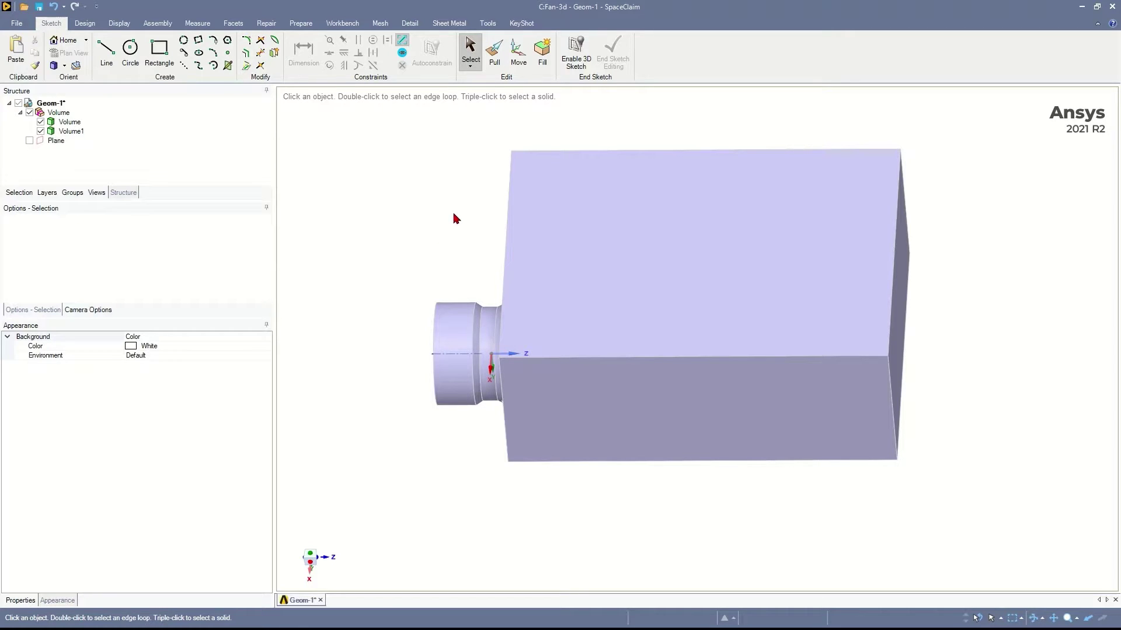
pyautogui.click(505, 251)
pyautogui.click(82, 136)
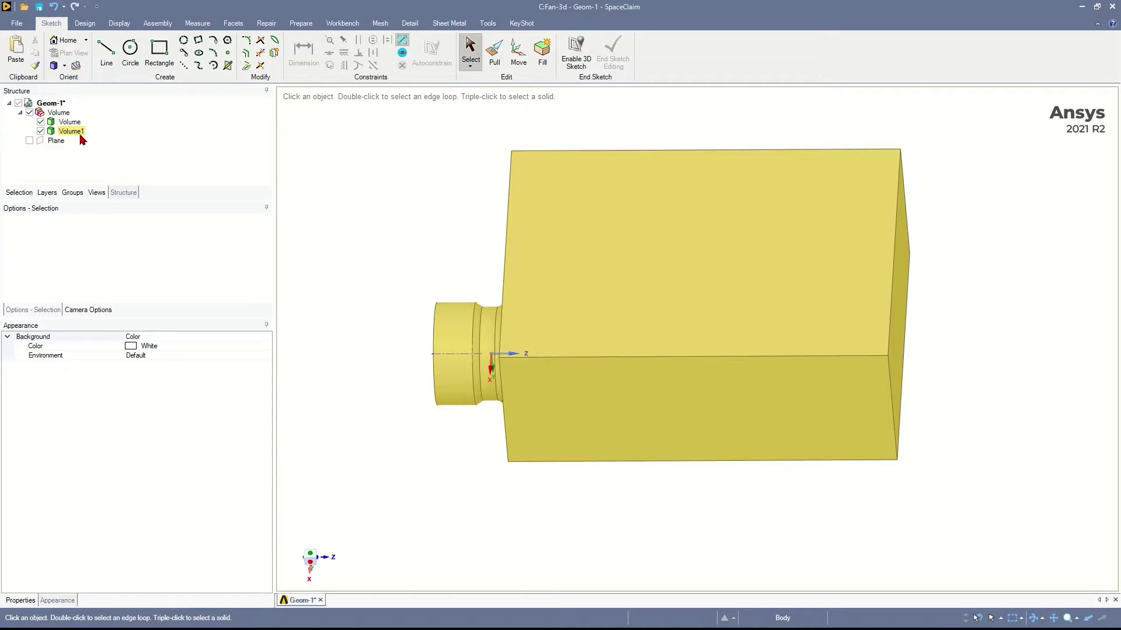
pyautogui.scroll(5, 505, 334)
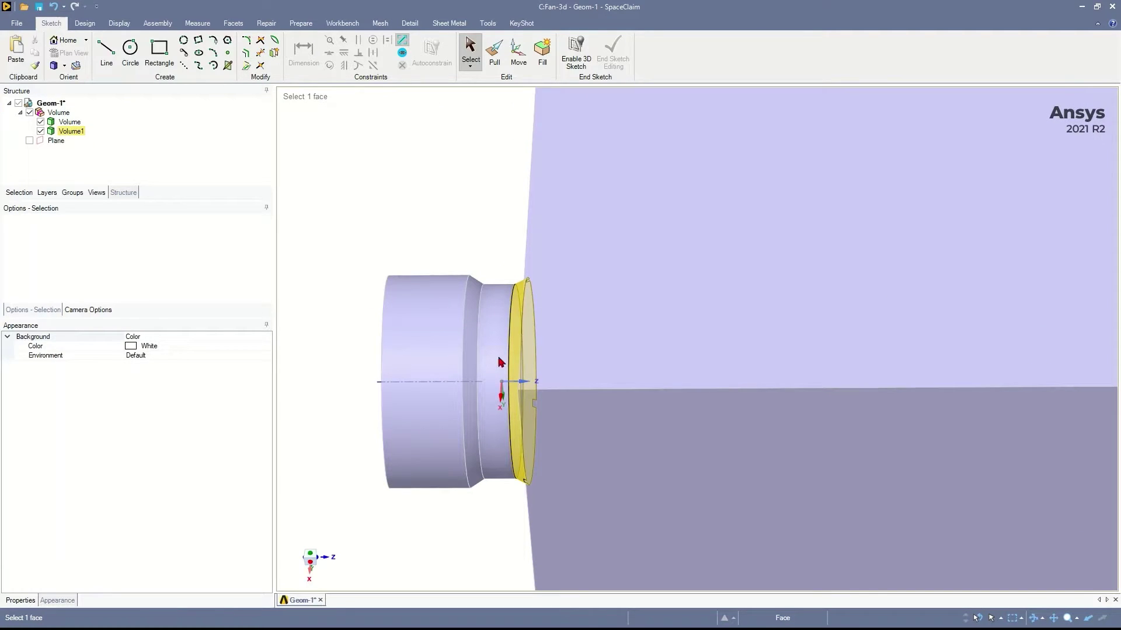
pyautogui.moveTo(514, 327); pyautogui.dragTo(578, 267, button='middle')
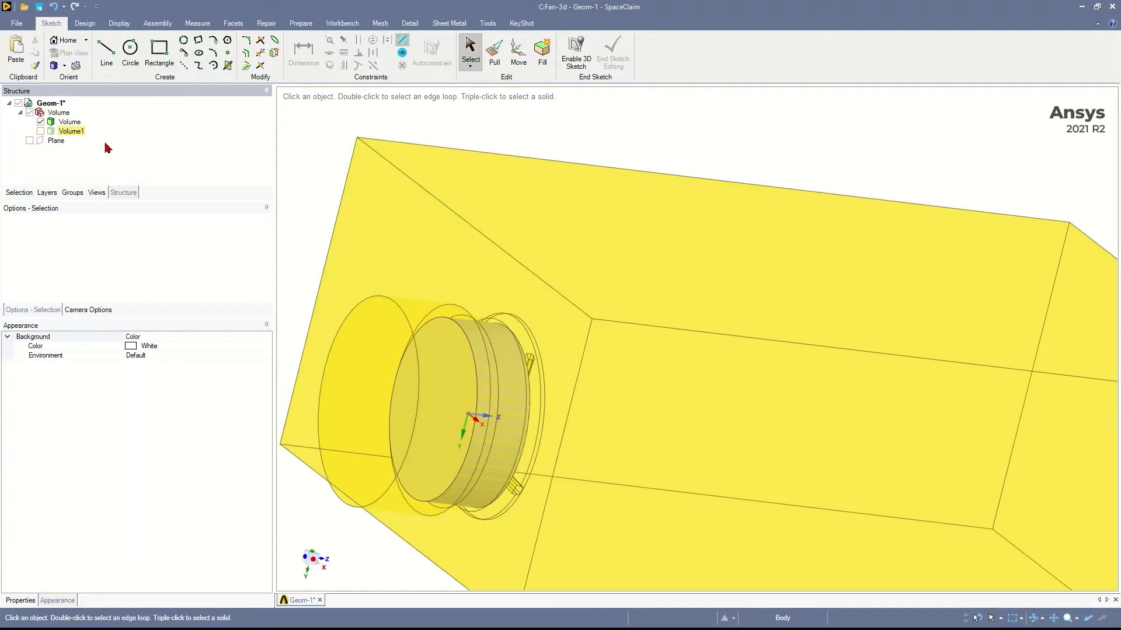
# Toggle the Volume1 body's visibility off and on to inspect the fan volume inside the duct.
pyautogui.click(40, 131)
pyautogui.moveTo(720, 343); pyautogui.dragTo(351, 403, button='middle')
pyautogui.click(40, 131)
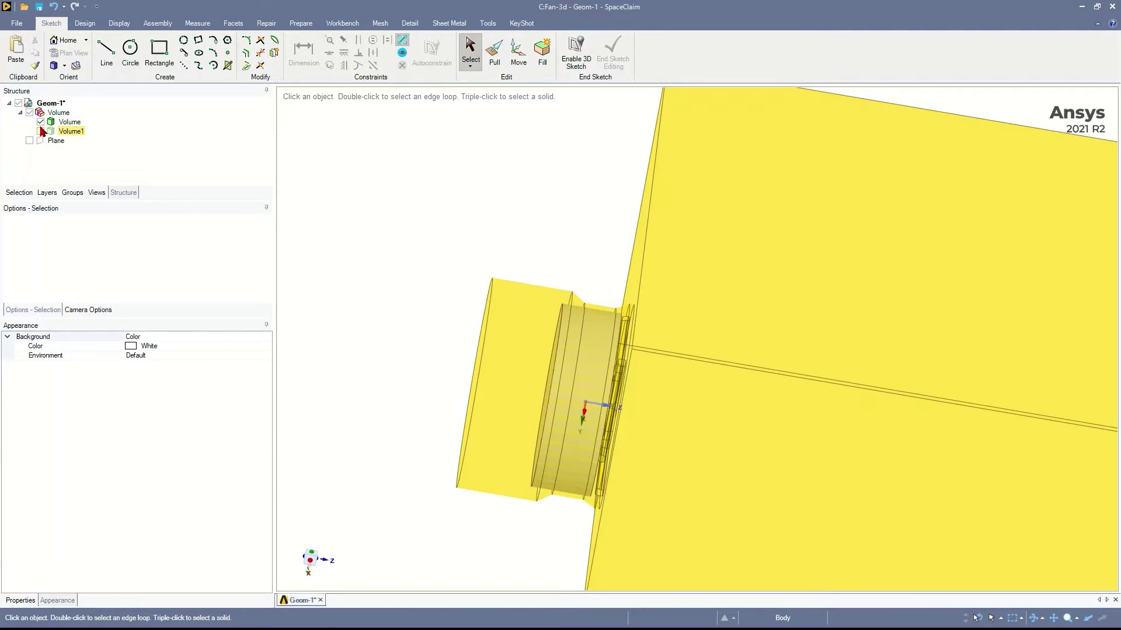
pyautogui.scroll(-4, 693, 268)
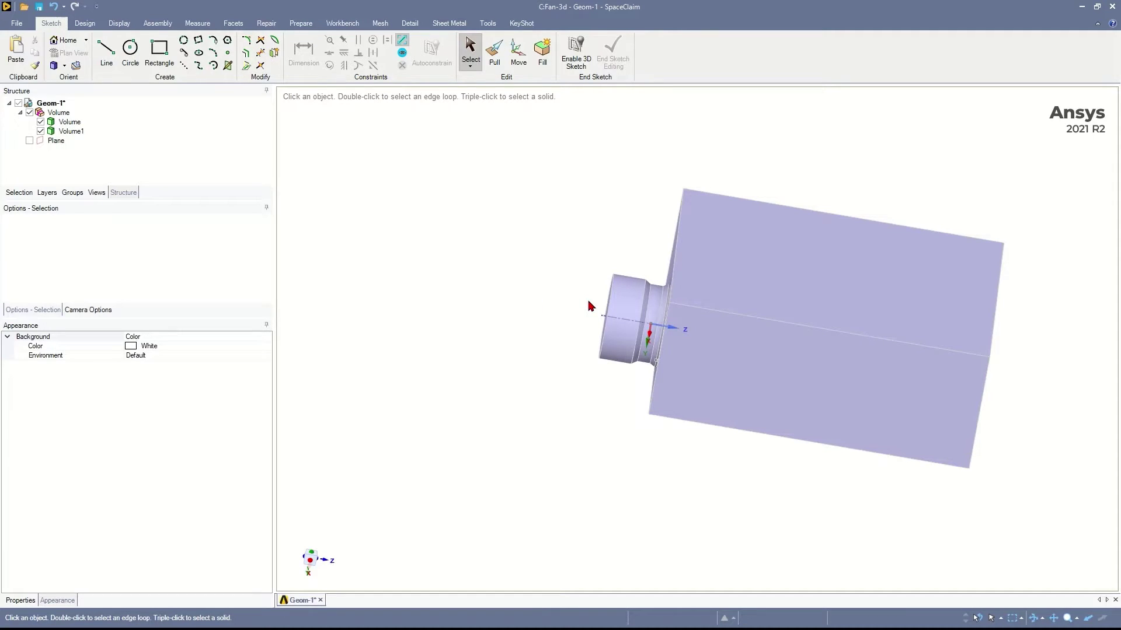
pyautogui.click(618, 308)
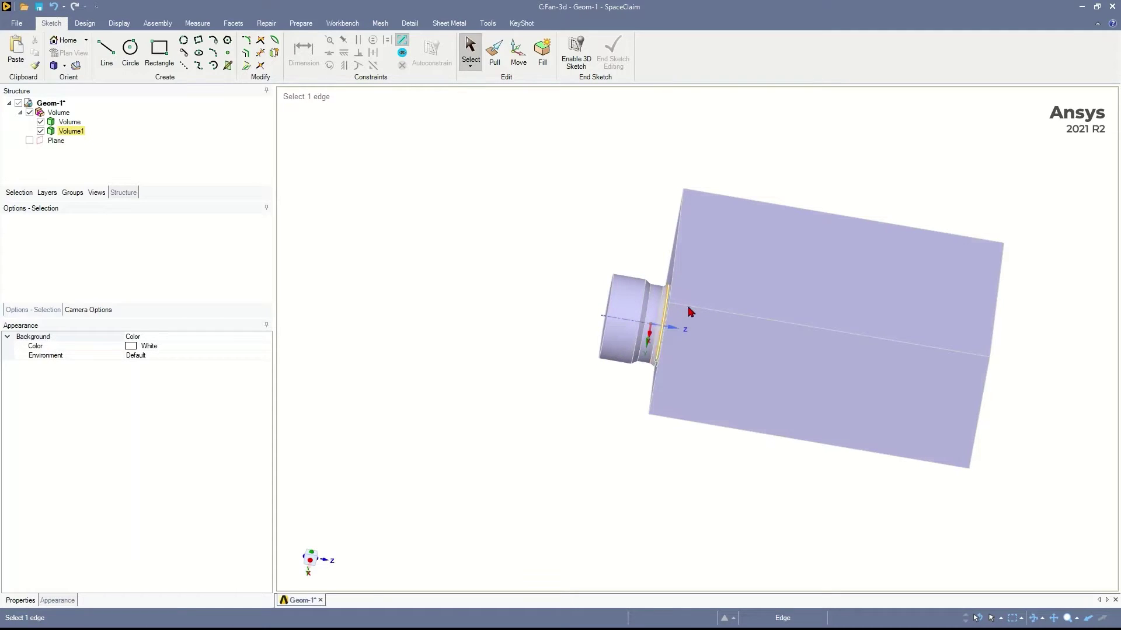
pyautogui.press('Escape')
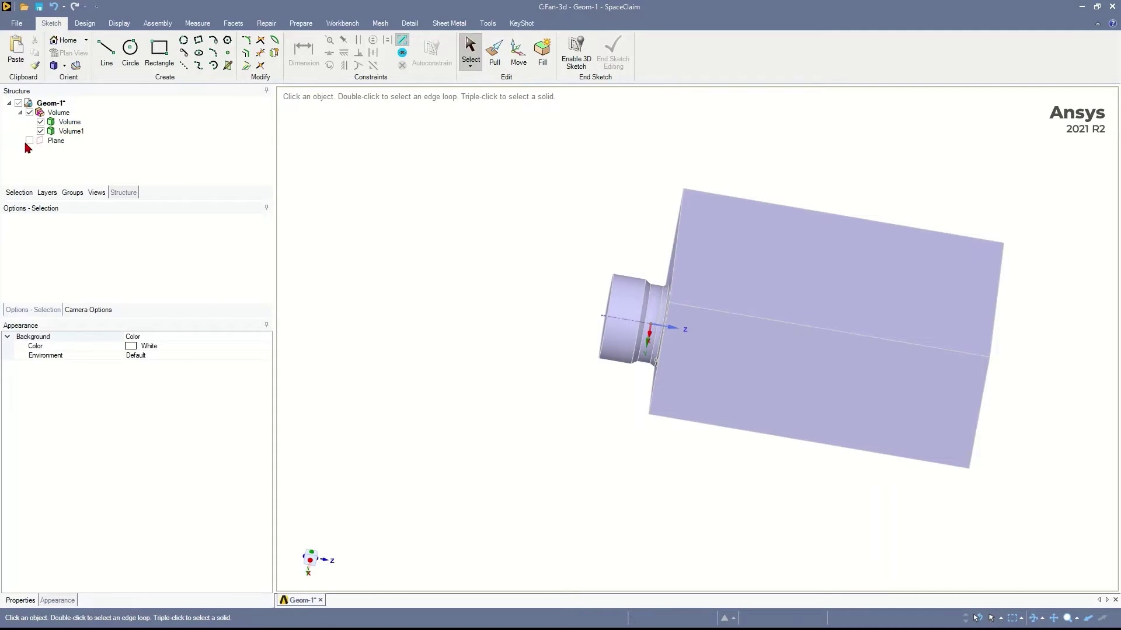
# Hide the Volume1 body and examine the annular fan volume facing its end face.
pyautogui.click(50, 132)
pyautogui.click(40, 131)
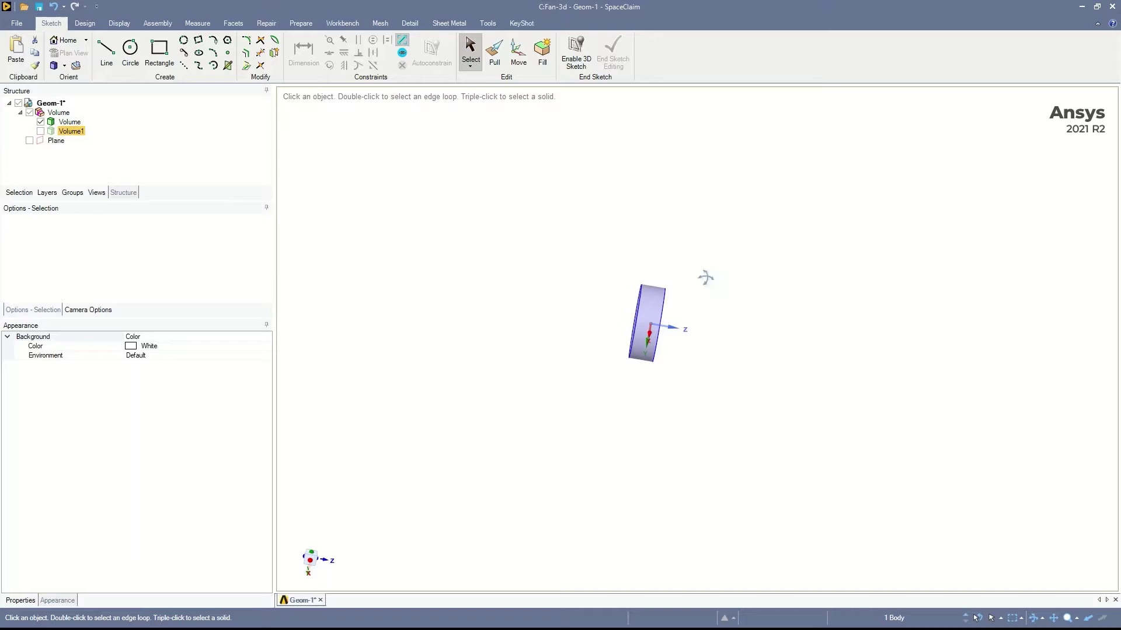
pyautogui.moveTo(706, 277); pyautogui.dragTo(540, 257, button='middle')
pyautogui.scroll(5, 663, 291)
pyautogui.moveTo(663, 293); pyautogui.dragTo(712, 322, button='middle')
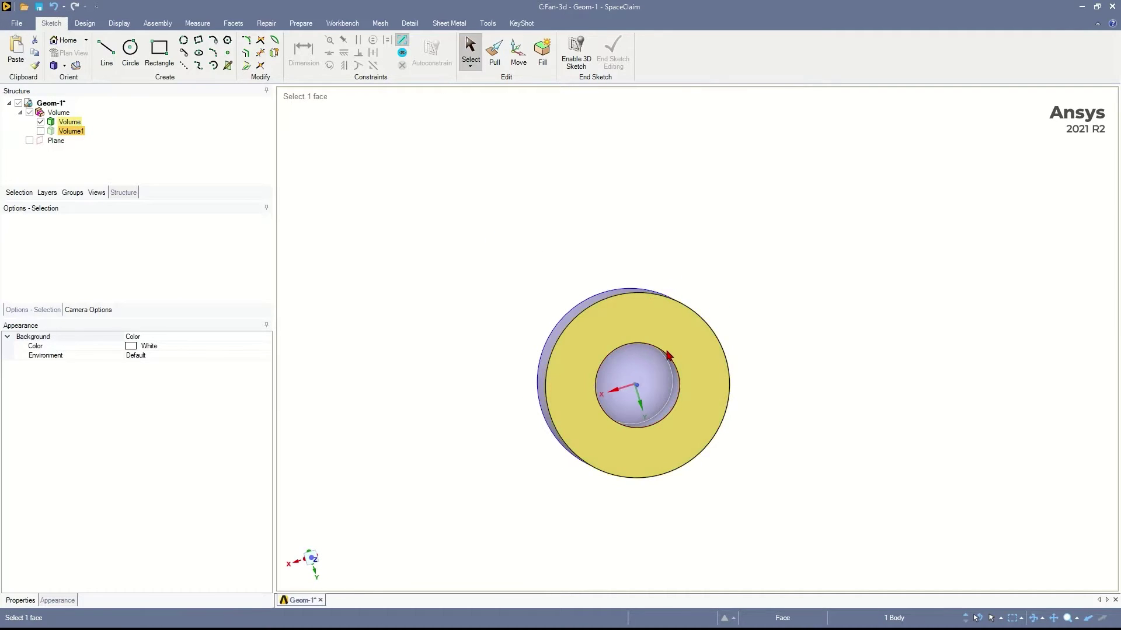
pyautogui.press('Escape')
pyautogui.click(696, 439)
pyautogui.click(286, 221)
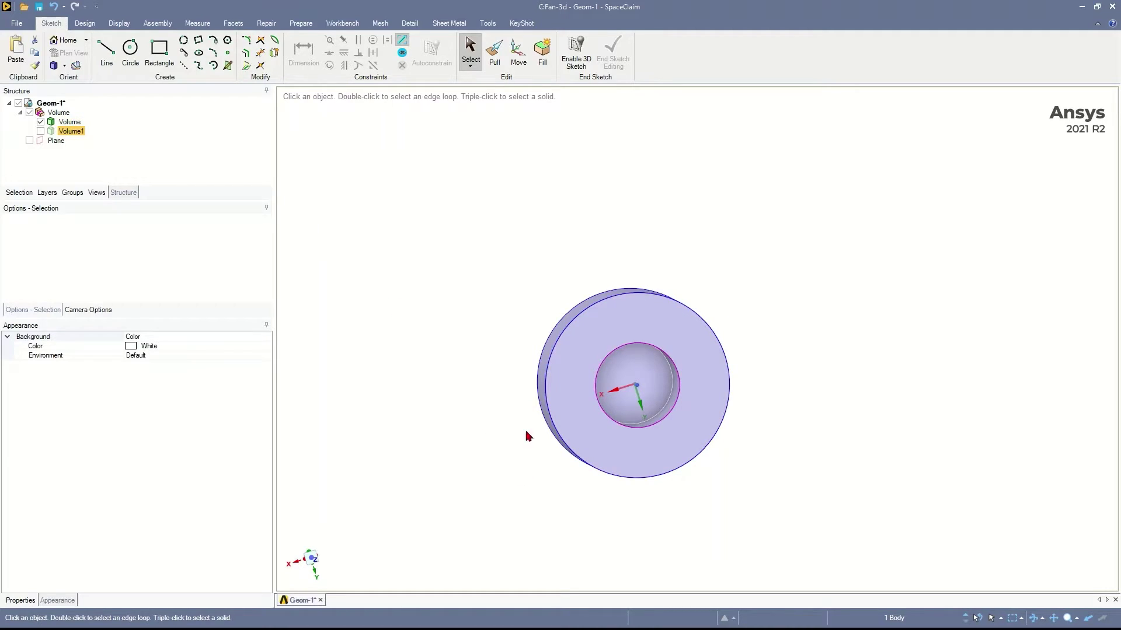
# Hide the annular end face of the Volume body and inspect its interior around the hub.
pyautogui.scroll(3, 724, 447)
pyautogui.click(703, 439)
pyautogui.rightClick(667, 451)
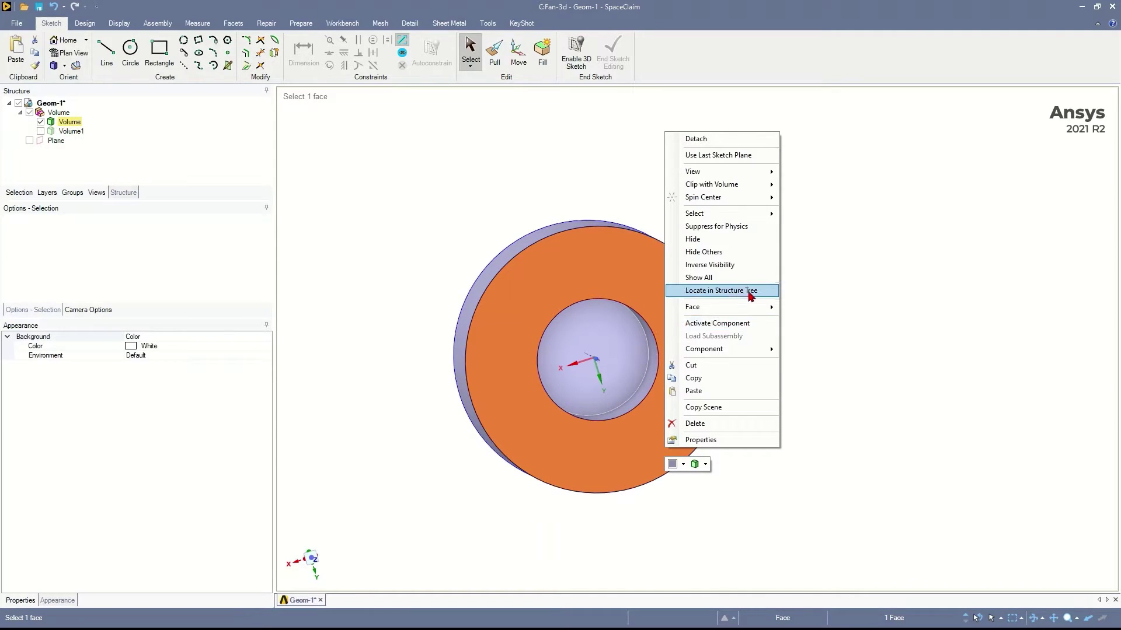
pyautogui.moveTo(751, 308)
pyautogui.click(813, 306)
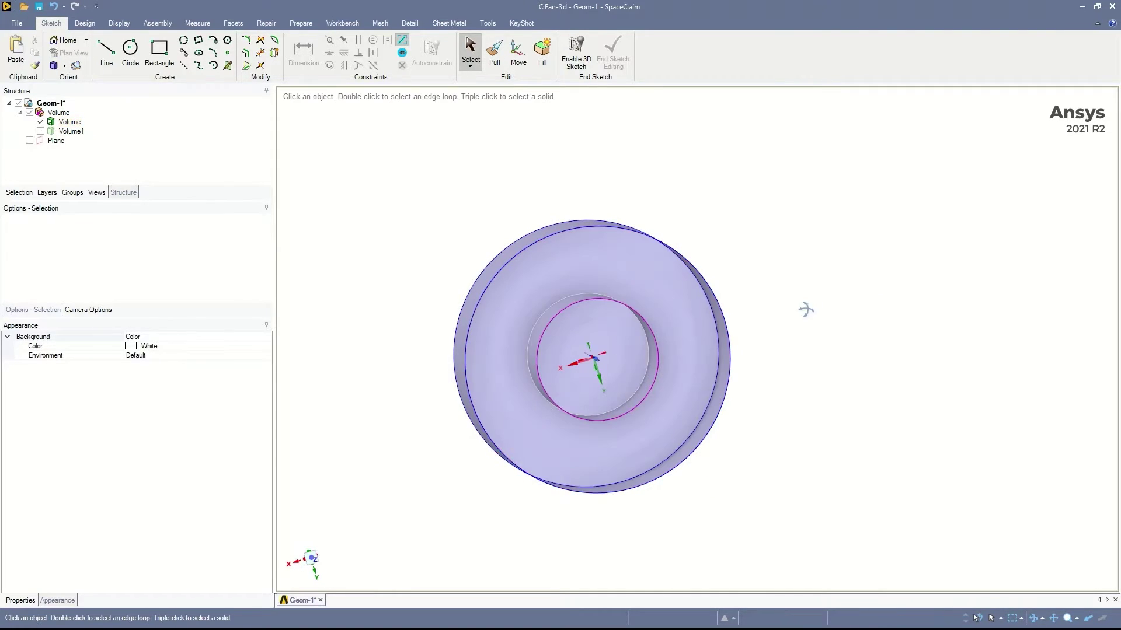
pyautogui.moveTo(378, 350); pyautogui.dragTo(601, 245, button='middle')
pyautogui.scroll(-3, 601, 245)
pyautogui.rightClick(464, 274)
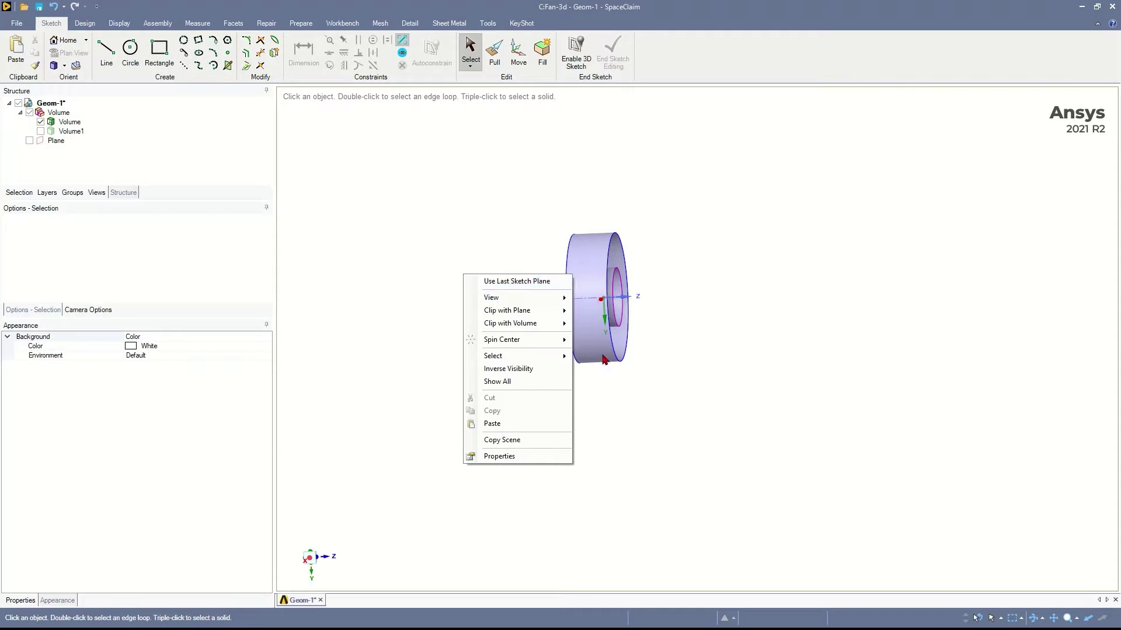
pyautogui.click(769, 381)
pyautogui.moveTo(769, 379); pyautogui.dragTo(730, 407, button='middle')
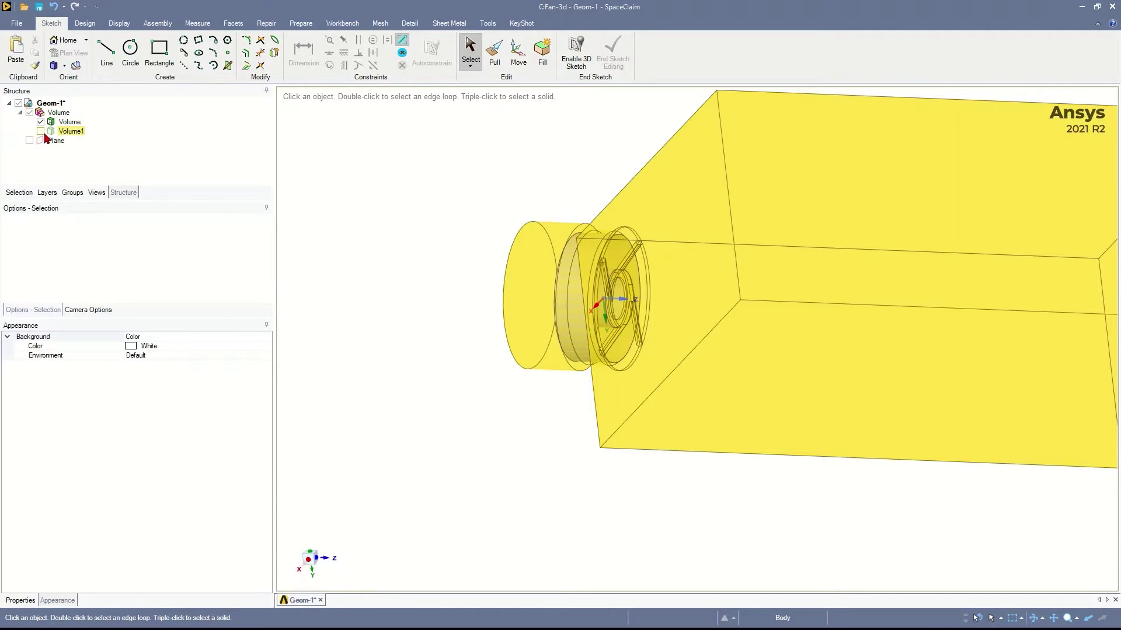
# Make the Volume1 body visible again in the geometry.
pyautogui.click(41, 133)
pyautogui.scroll(-3, 706, 271)
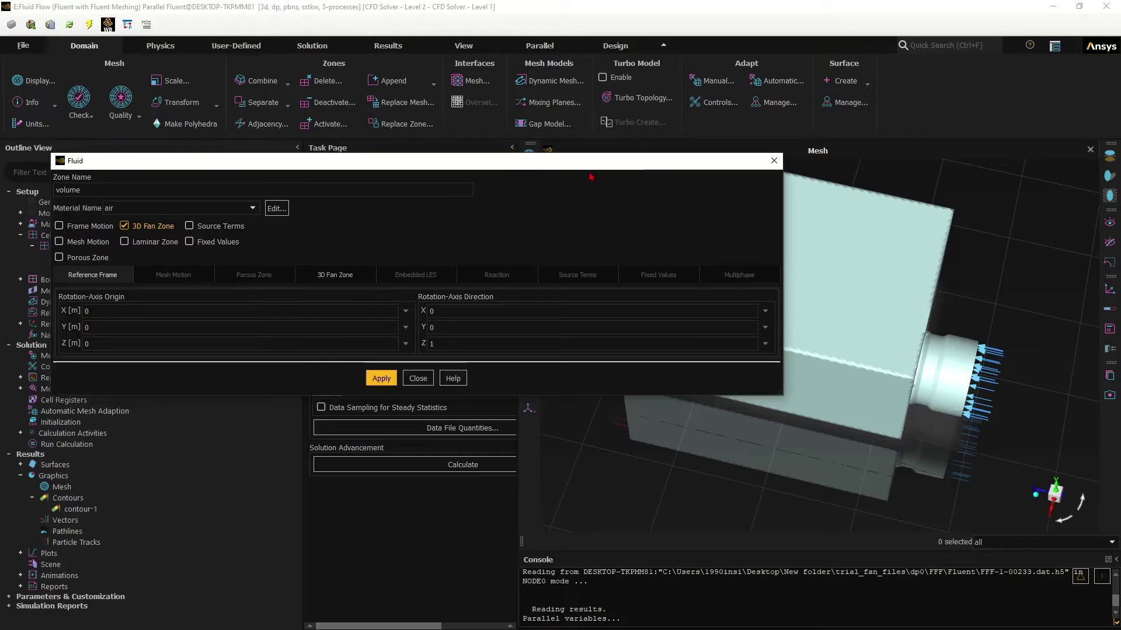
pyautogui.moveTo(591, 164); pyautogui.dragTo(549, 165)
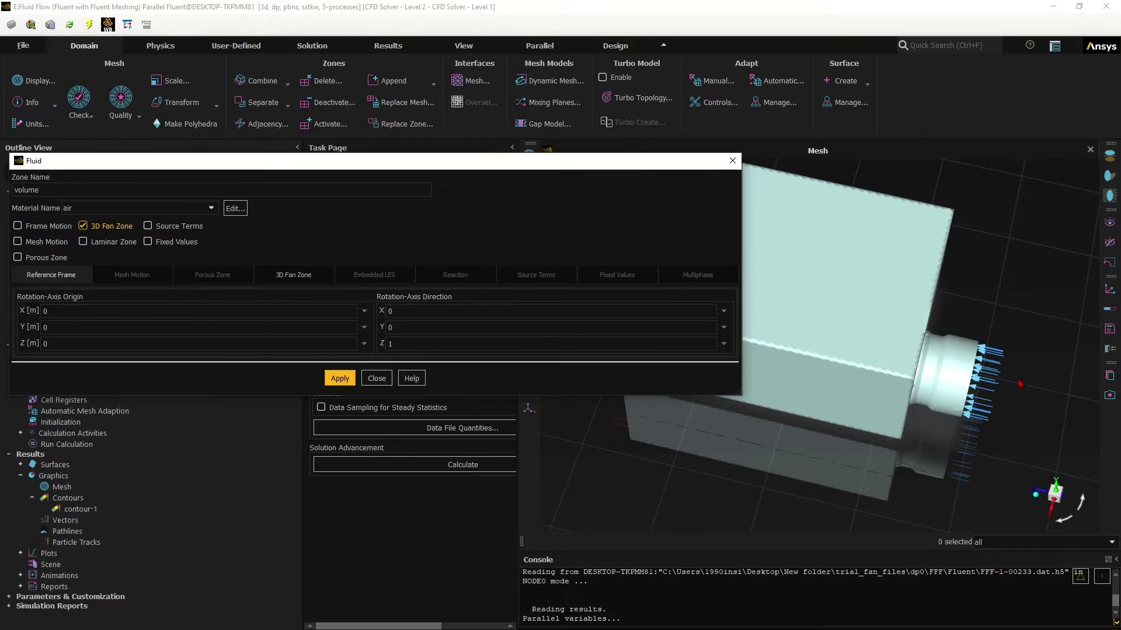
# Switch back to Fluent and review the 3D Fan Zone geometry and properties of the volume zone beside the model.
pyautogui.scroll(5, 974, 366)
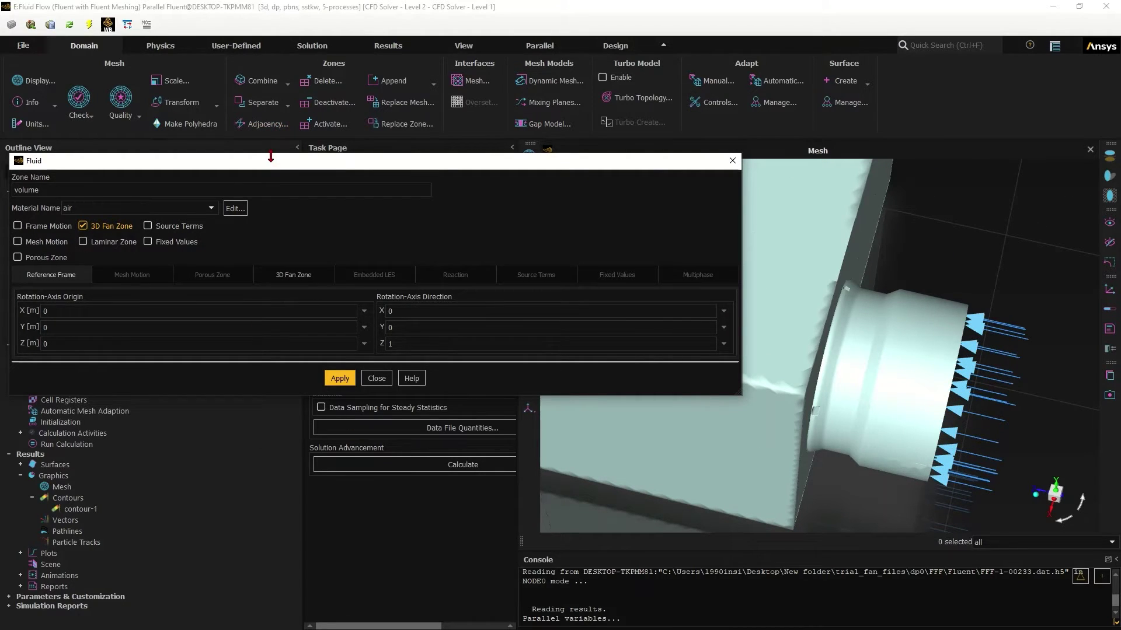
pyautogui.moveTo(271, 159); pyautogui.dragTo(565, 76)
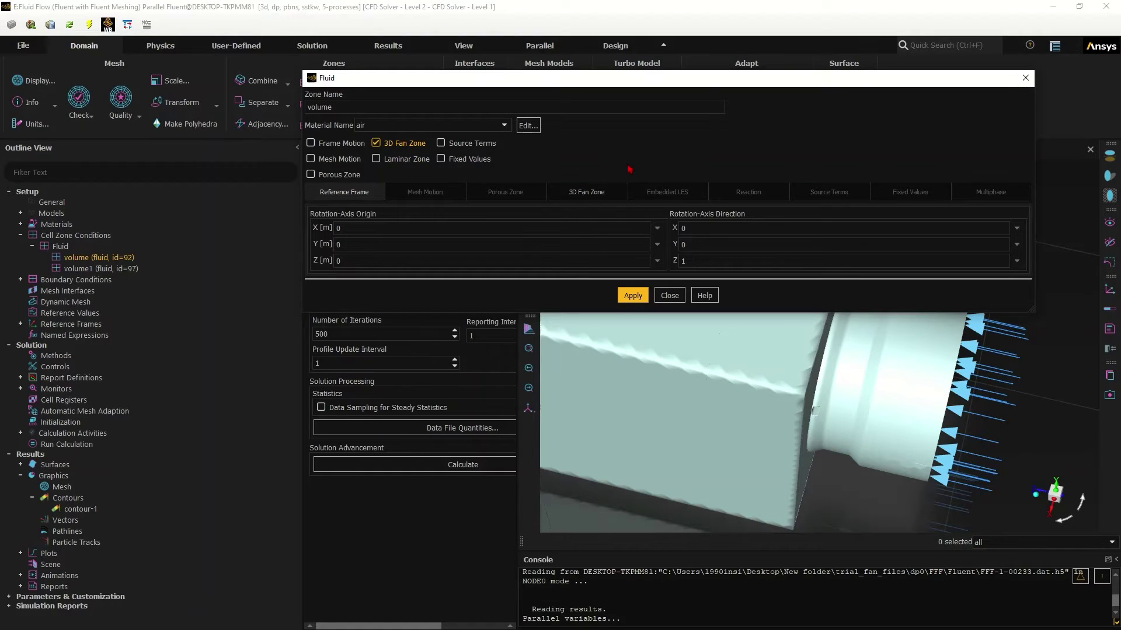
pyautogui.click(605, 197)
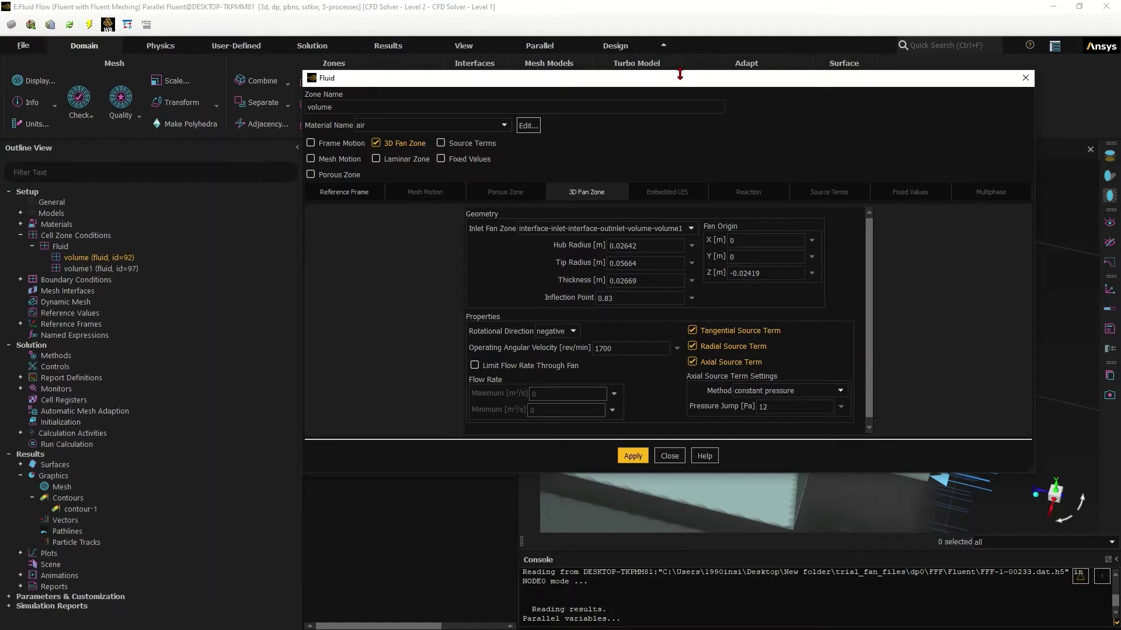
pyautogui.moveTo(680, 74); pyautogui.dragTo(660, 46)
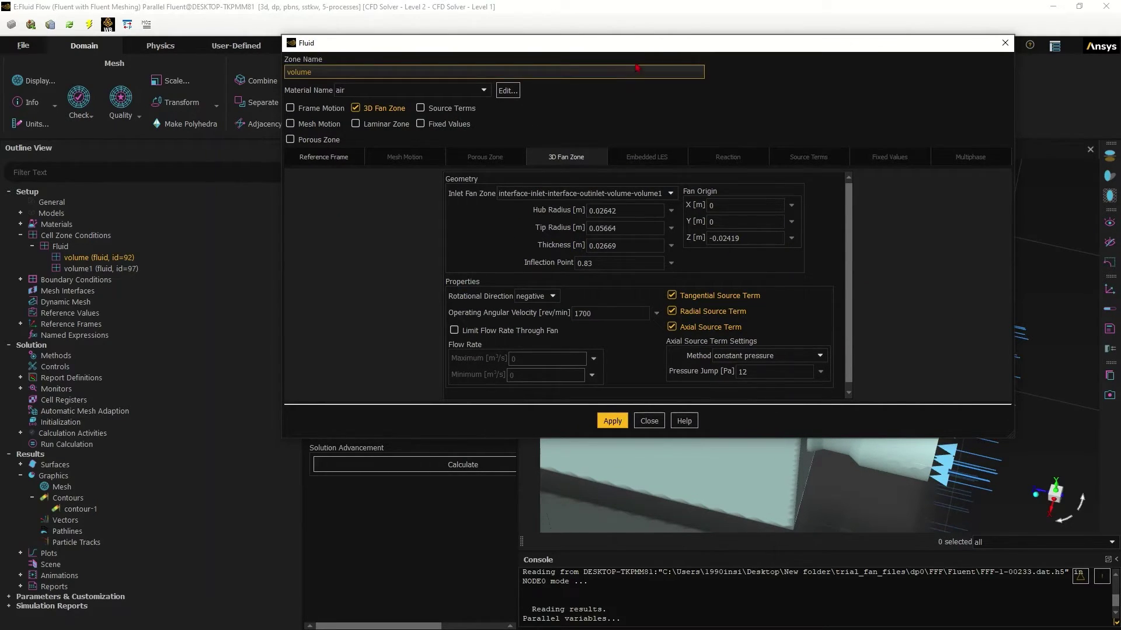
pyautogui.moveTo(650, 47); pyautogui.dragTo(522, 22)
pyautogui.scroll(-4, 992, 422)
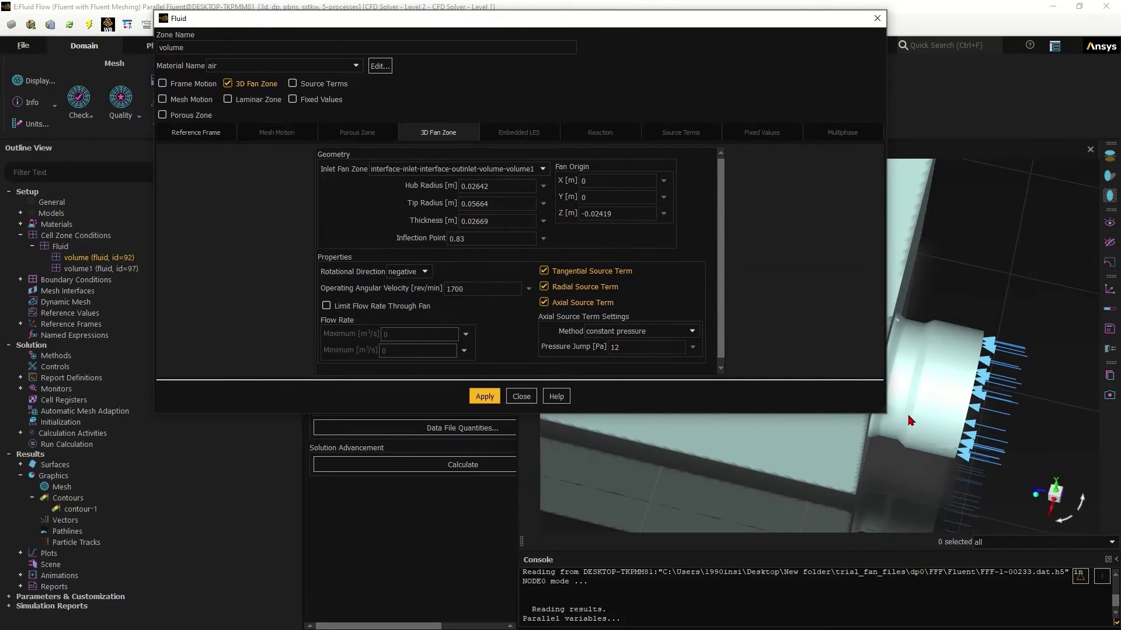
pyautogui.moveTo(897, 425); pyautogui.dragTo(897, 220)
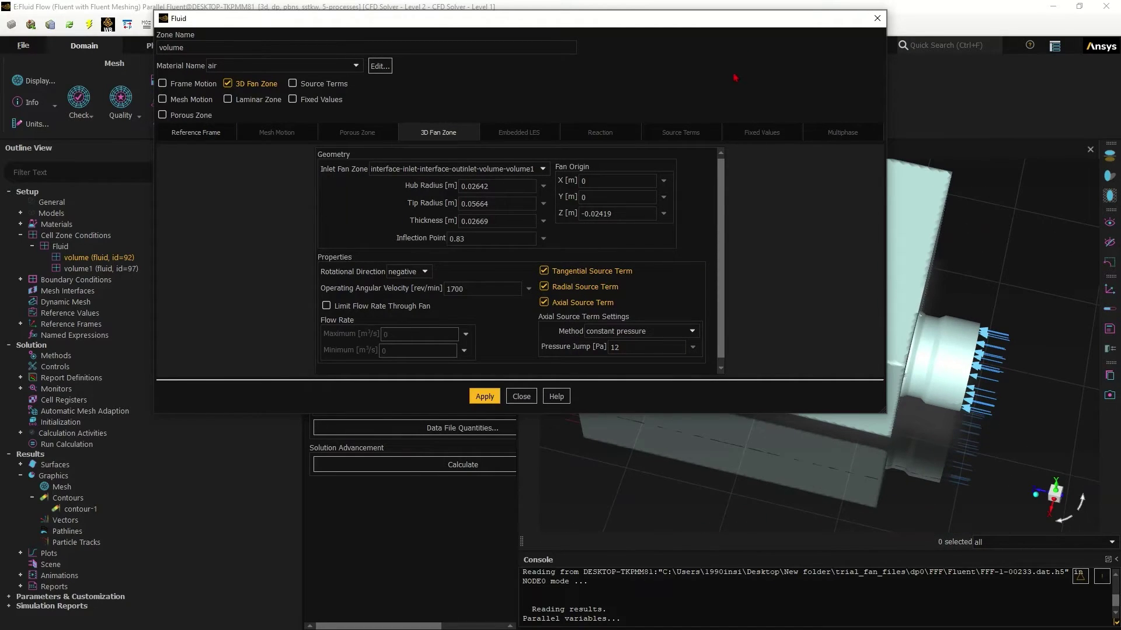
pyautogui.moveTo(724, 18); pyautogui.dragTo(678, 19)
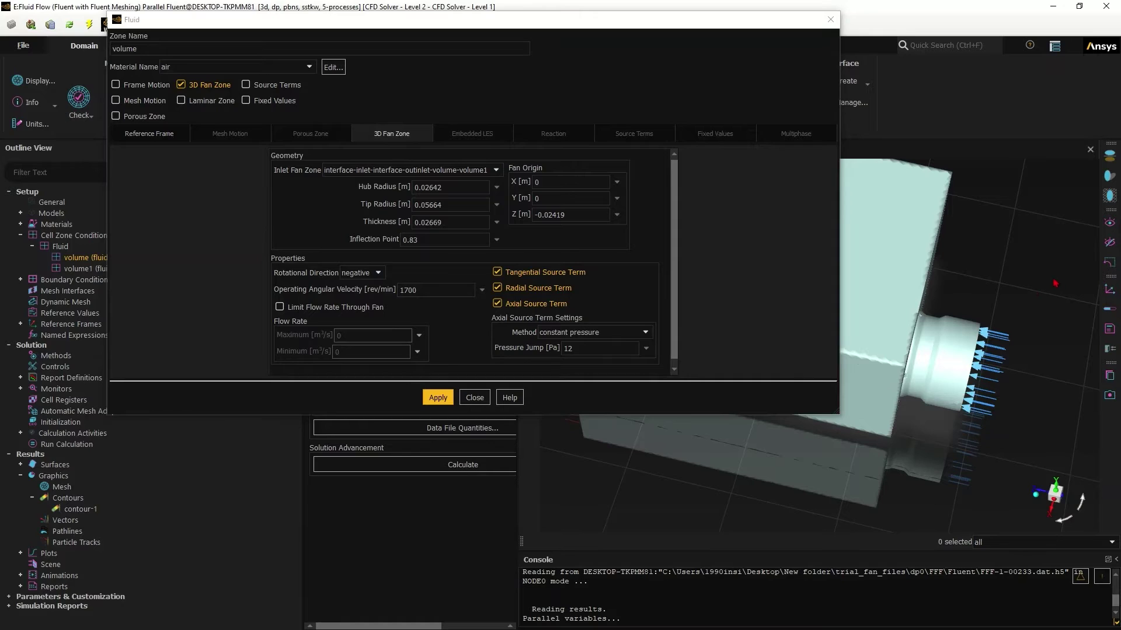
# Open the Mesh Display settings from the graphics view and deselect all surfaces.
pyautogui.rightClick(1015, 296)
pyautogui.moveTo(1014, 304)
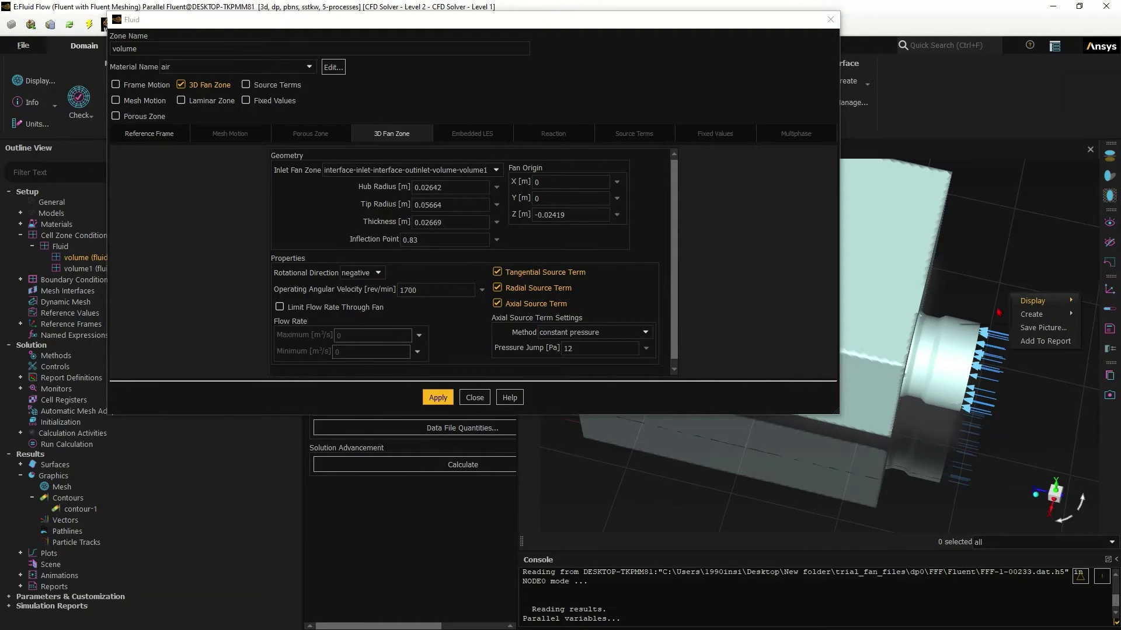
pyautogui.click(979, 302)
pyautogui.moveTo(588, 313); pyautogui.dragTo(588, 275)
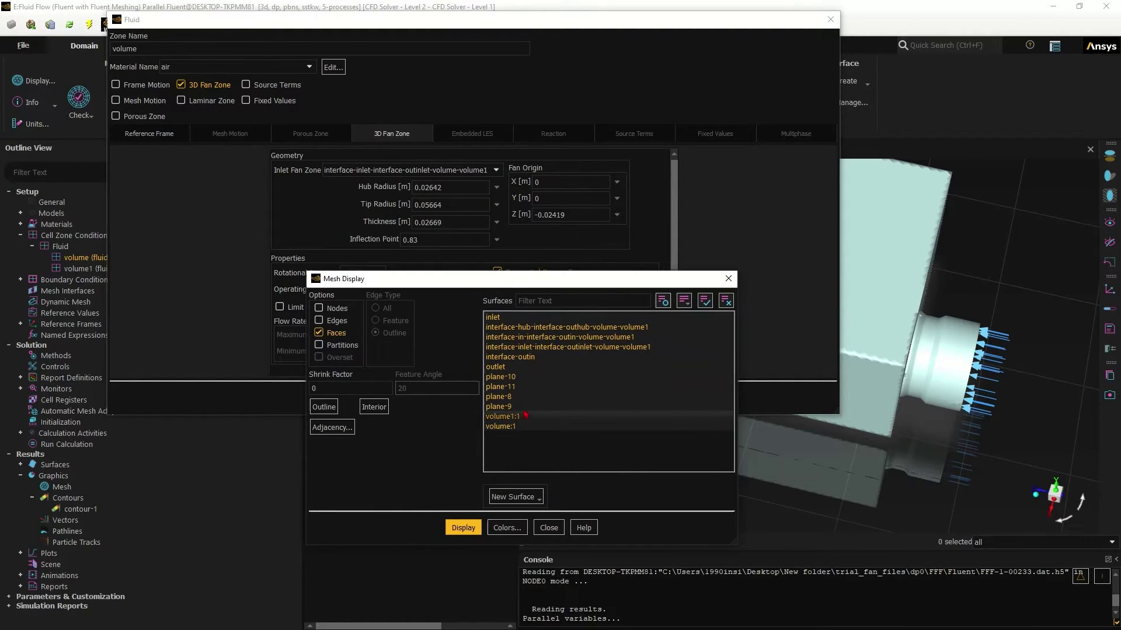
pyautogui.click(725, 300)
# Display only the faces of the inlet and the four interface surfaces, and close the Mesh Display settings.
pyautogui.click(510, 337)
pyautogui.click(510, 337)
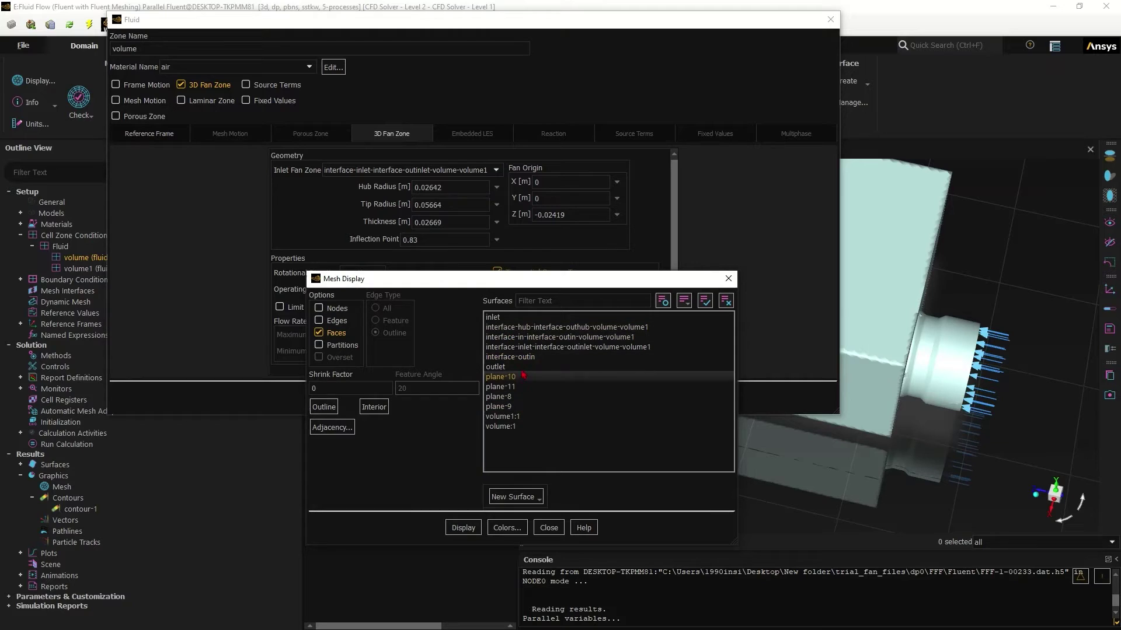
pyautogui.click(531, 317)
pyautogui.click(584, 327)
pyautogui.click(513, 317)
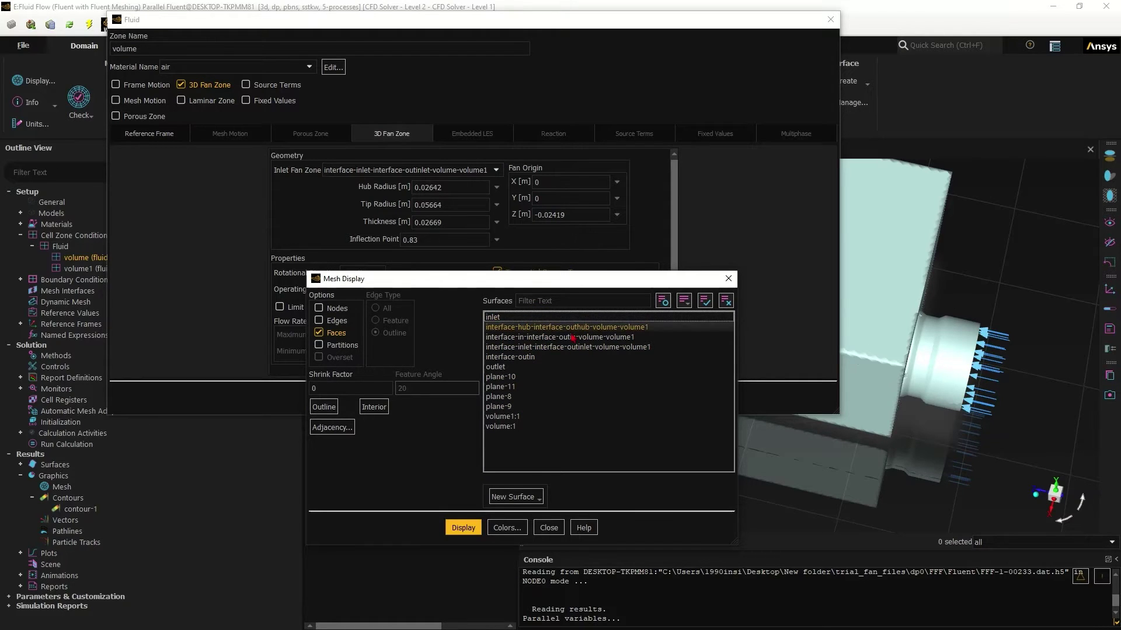
pyautogui.click(525, 337)
pyautogui.click(525, 346)
pyautogui.click(524, 357)
pyautogui.click(494, 317)
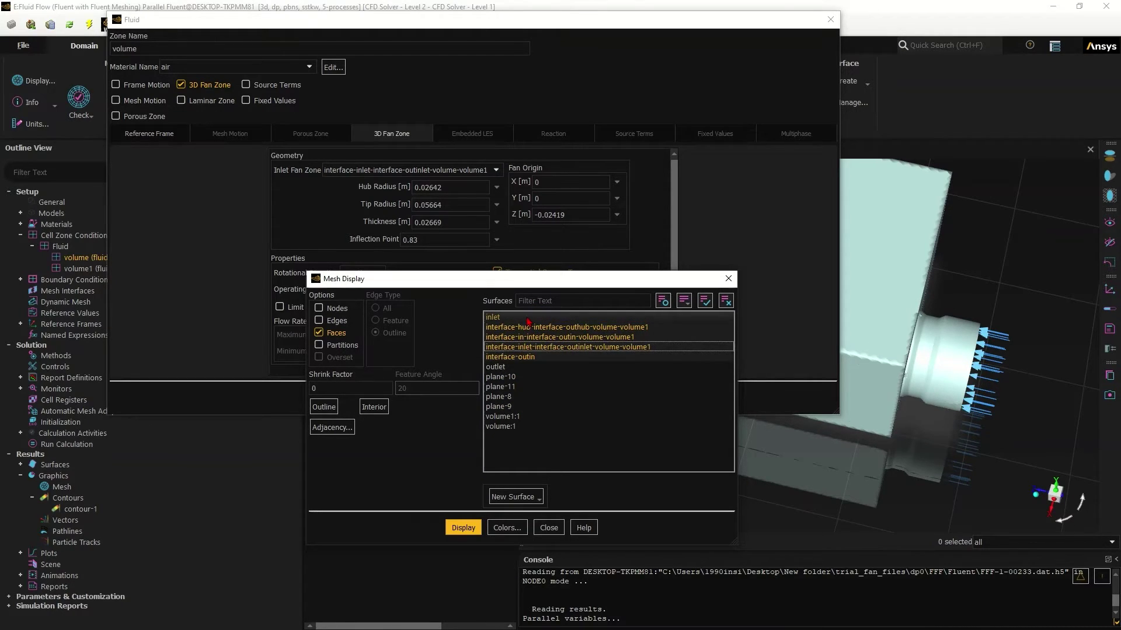
pyautogui.click(463, 528)
pyautogui.moveTo(1016, 427); pyautogui.dragTo(972, 342)
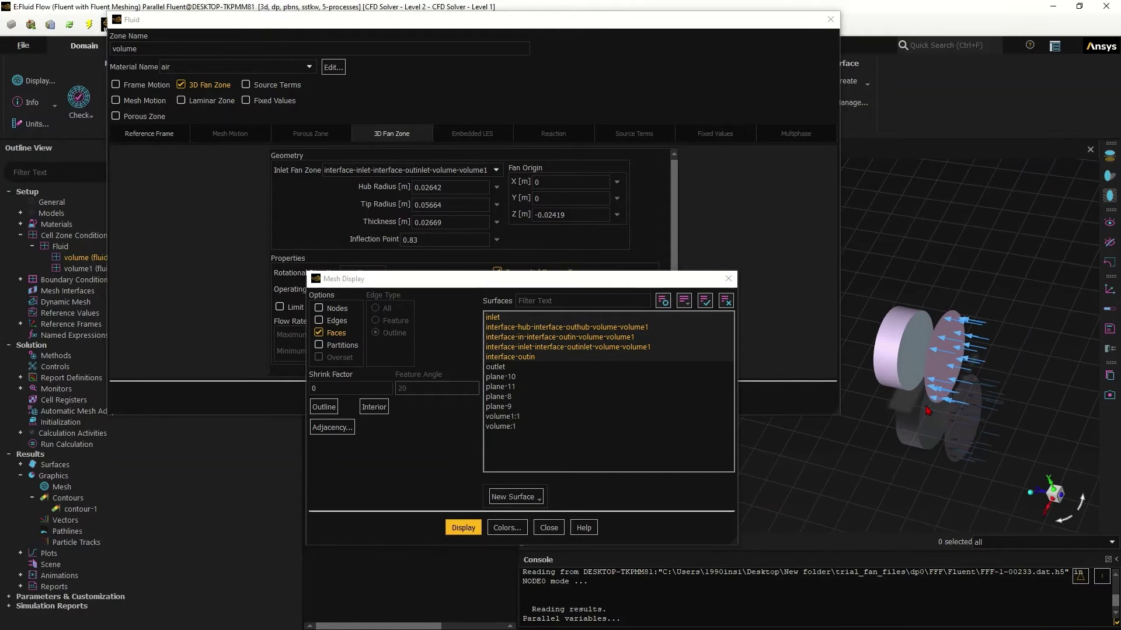
pyautogui.scroll(3, 918, 355)
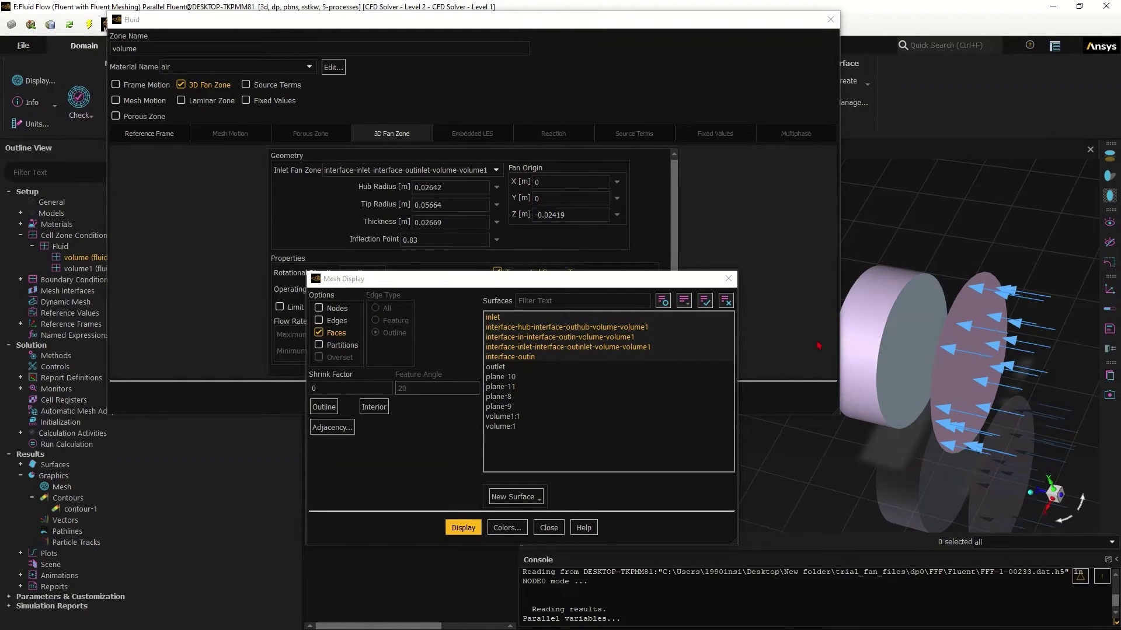
pyautogui.click(728, 278)
# Review the hub radius, tip radius, thickness and inflection point settings of the fan zone beside the displayed surfaces.
pyautogui.scroll(-2, 931, 484)
pyautogui.moveTo(933, 484); pyautogui.dragTo(936, 484)
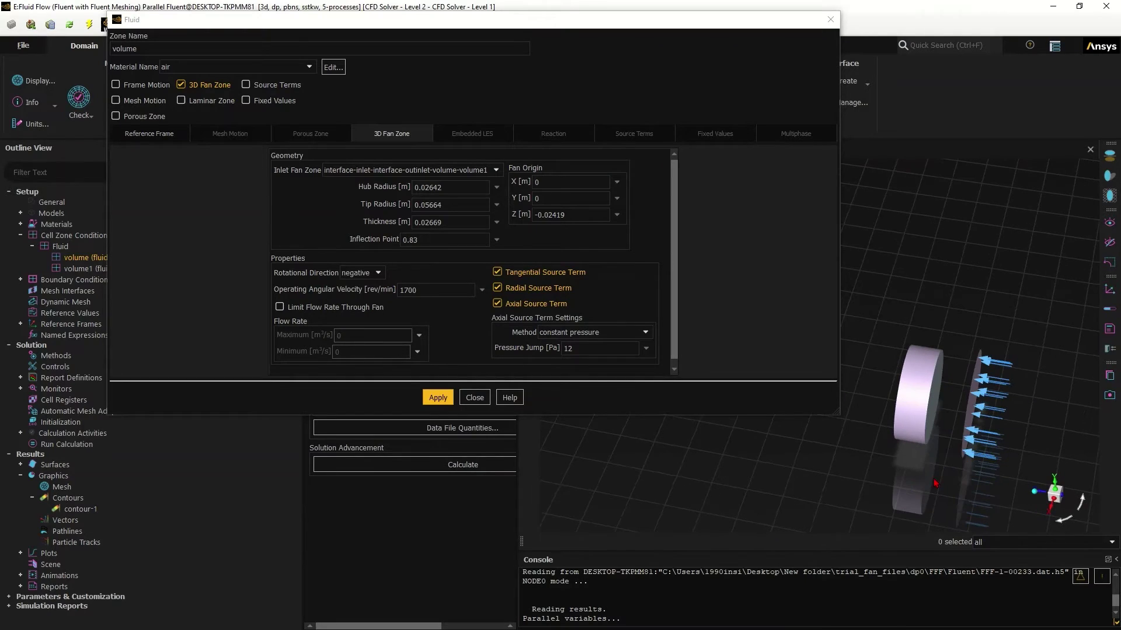
pyautogui.click(431, 187)
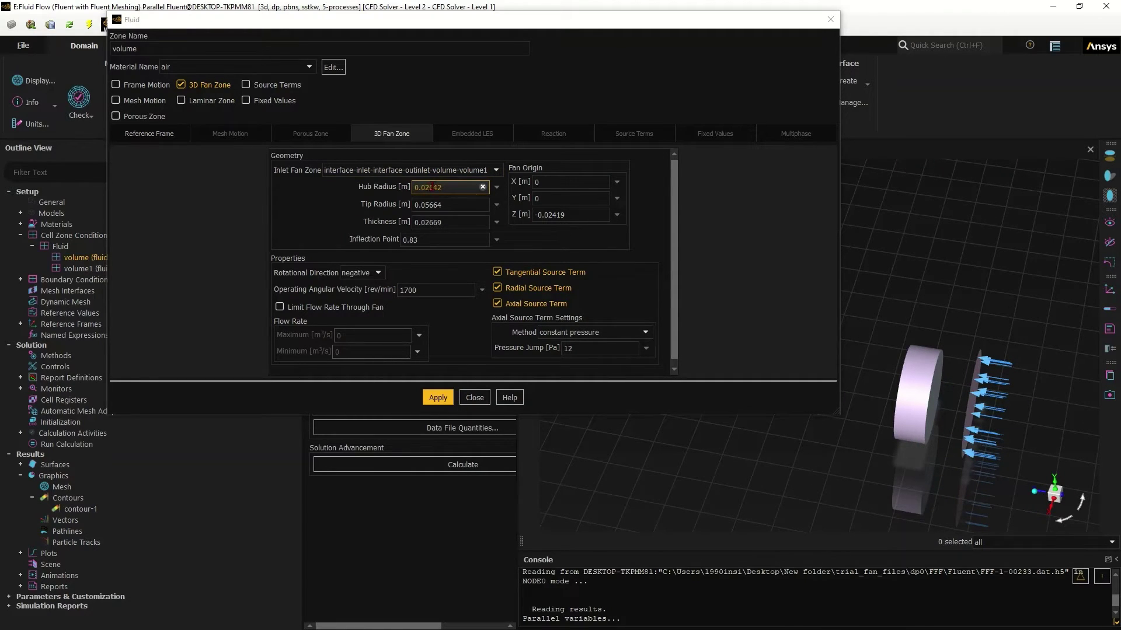
pyautogui.click(439, 205)
pyautogui.click(447, 223)
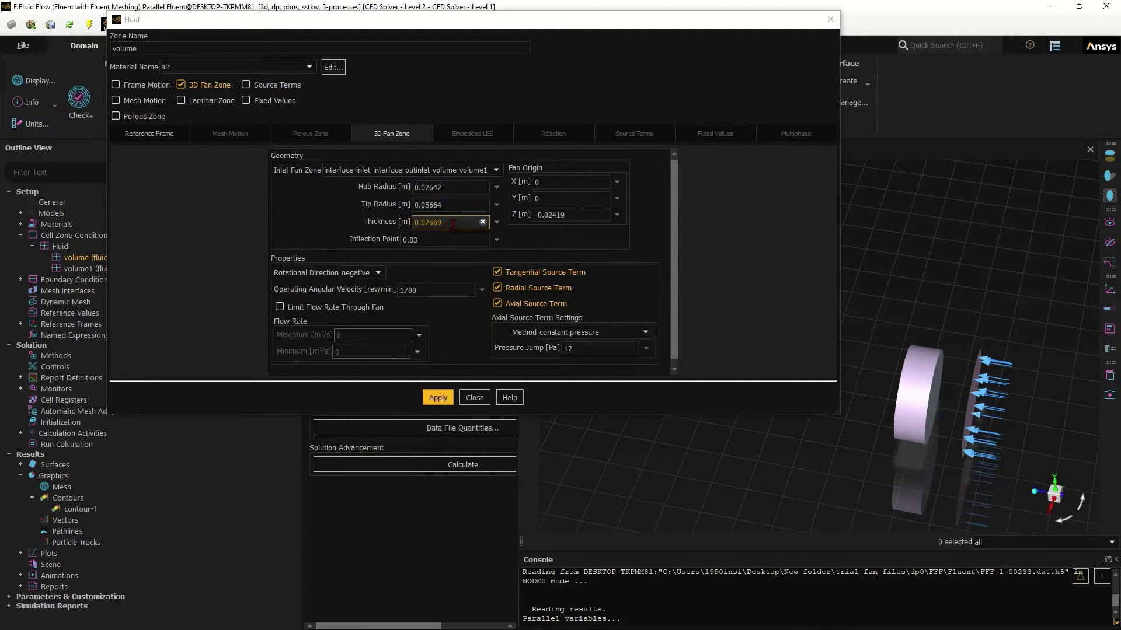
pyautogui.click(452, 238)
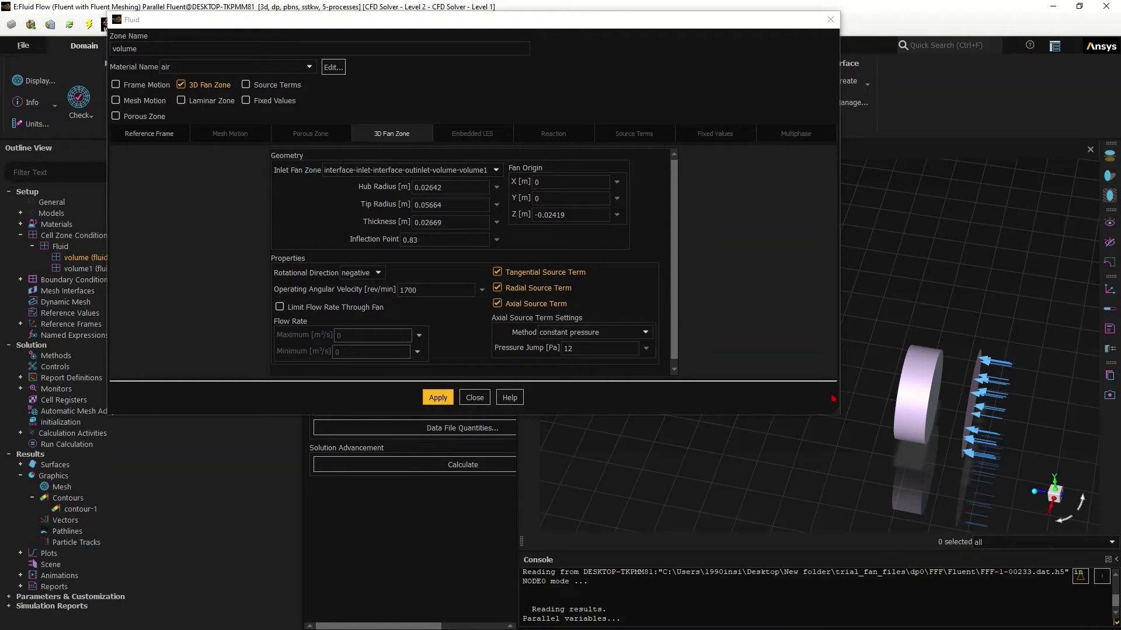
# Examine the fan's hub, outer rim and inlet side in the model and relate them to the zone's geometry and fan origin settings.
pyautogui.moveTo(930, 434); pyautogui.dragTo(1094, 421)
pyautogui.scroll(2, 979, 398)
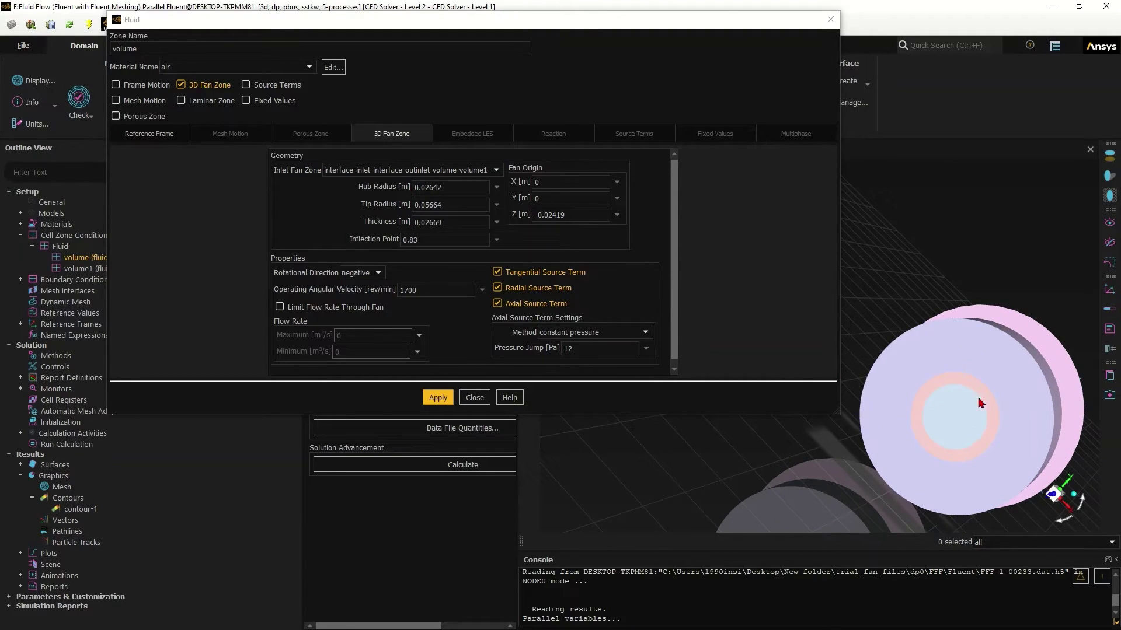
pyautogui.scroll(-3, 941, 415)
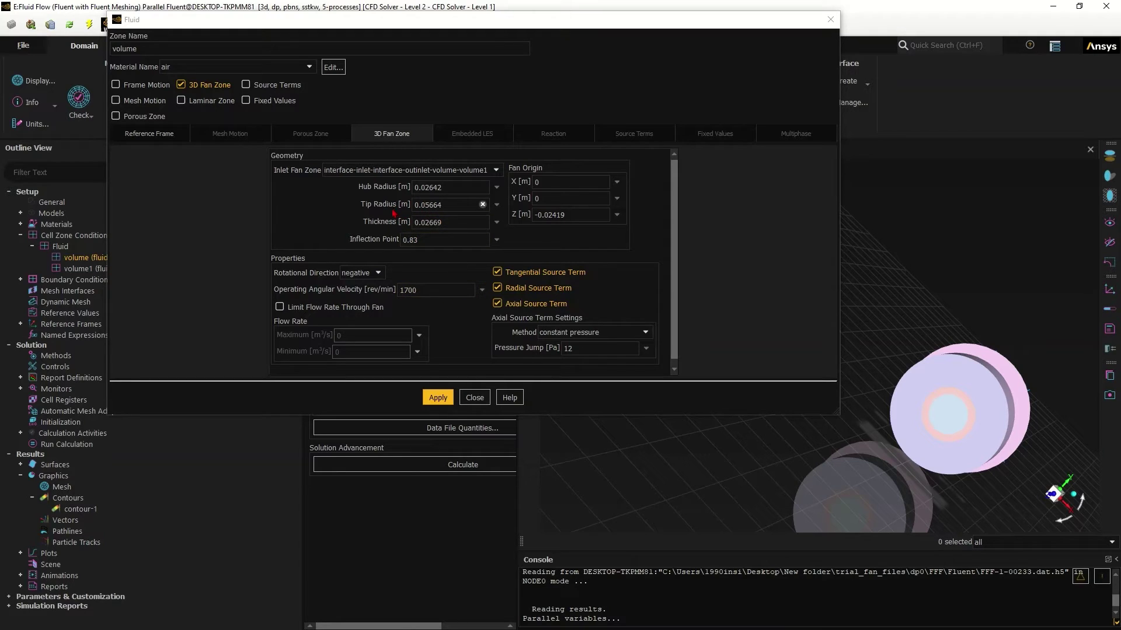
pyautogui.scroll(2, 957, 394)
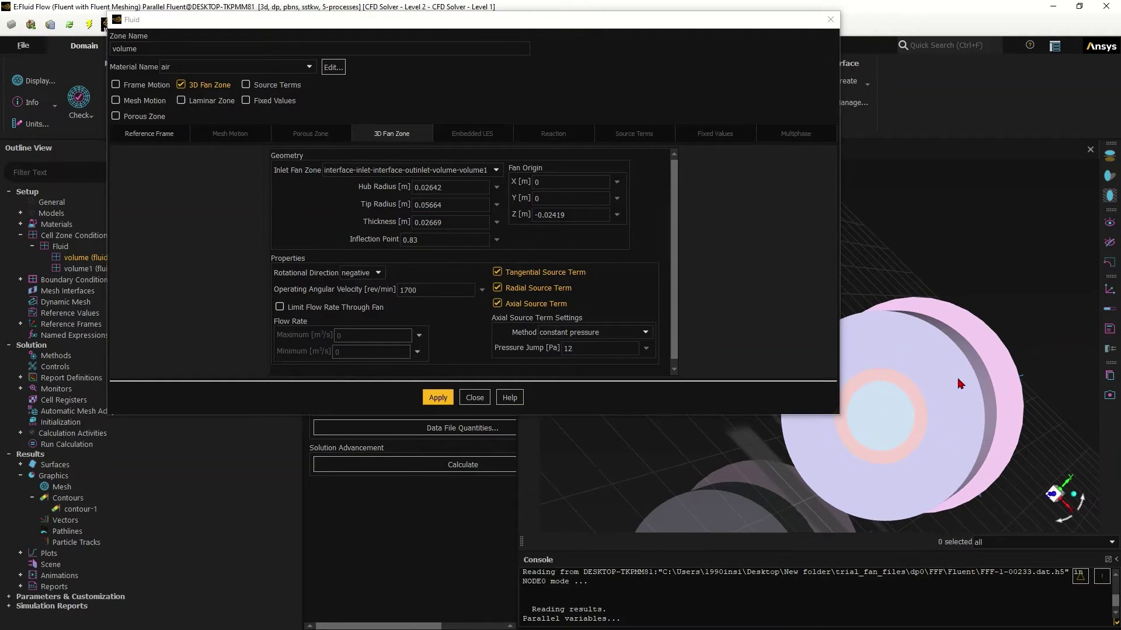
pyautogui.moveTo(960, 380); pyautogui.dragTo(908, 411)
pyautogui.scroll(3, 932, 394)
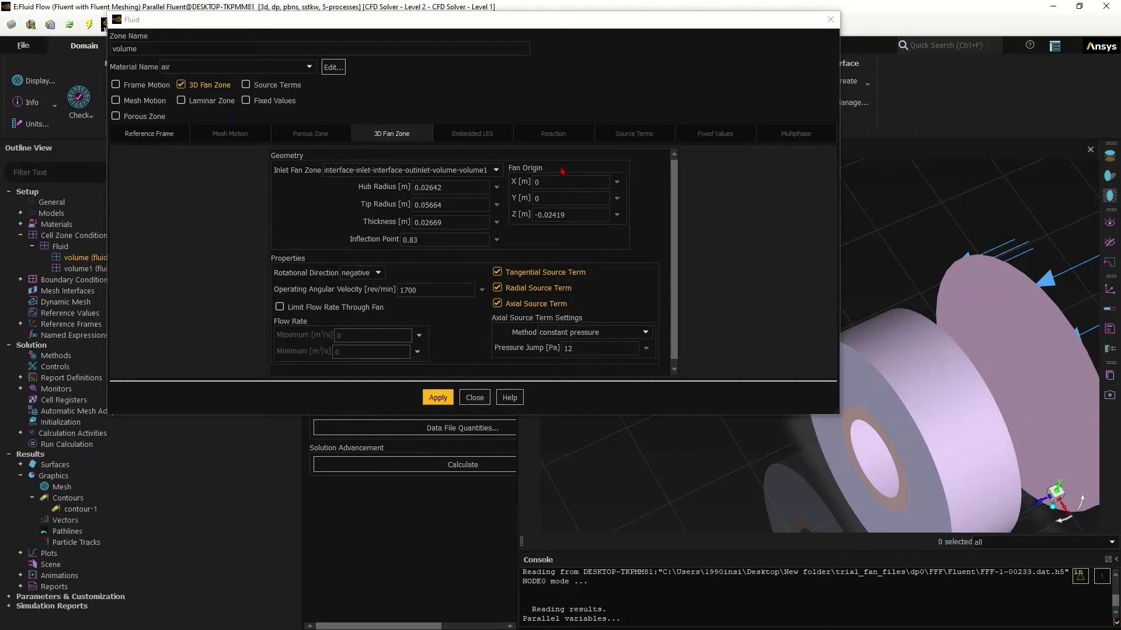
pyautogui.scroll(-1, 957, 304)
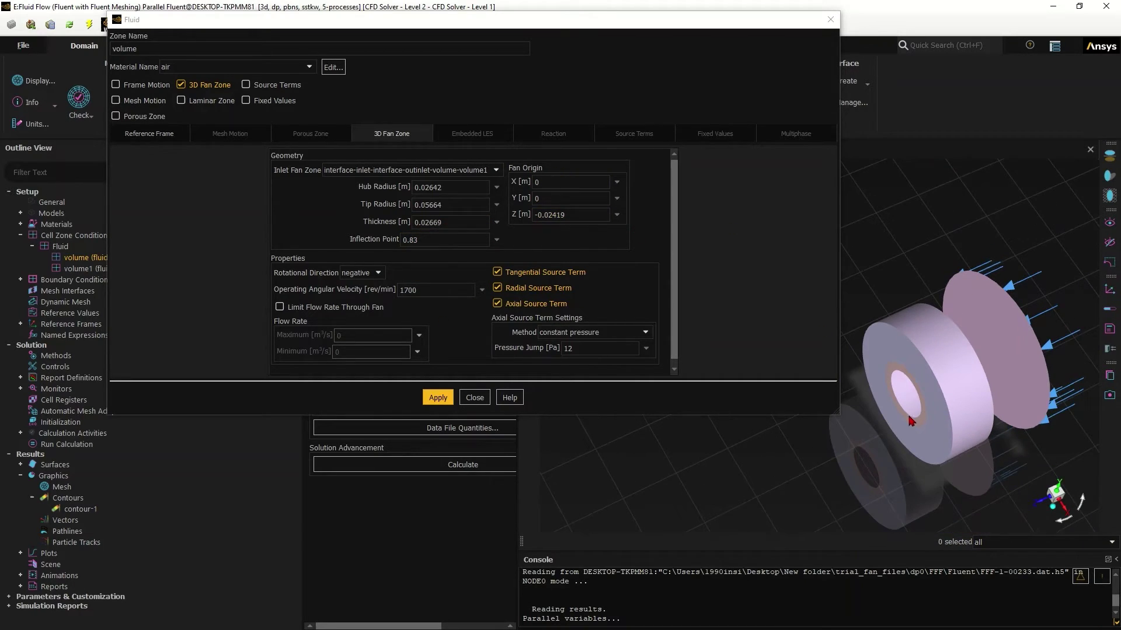
pyautogui.scroll(1, 920, 404)
pyautogui.moveTo(1042, 385); pyautogui.dragTo(920, 355)
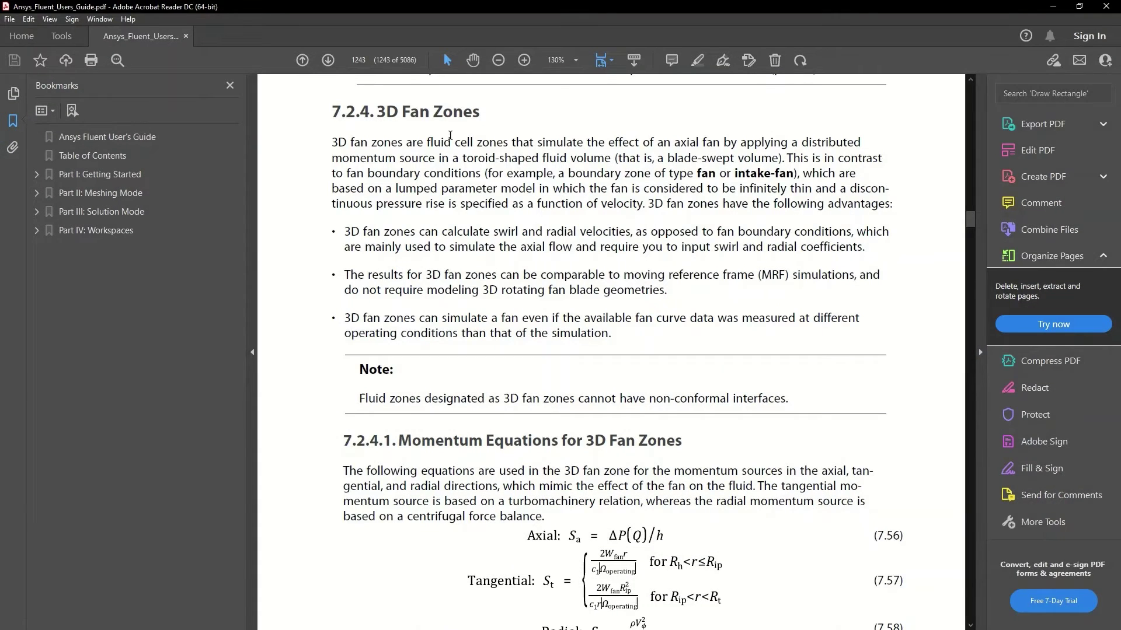
# Read the 3D Fan Zones section of the Fluent User's Guide PDF in Adobe Acrobat, covering the momentum equations and the settings example.
pyautogui.scroll(-5, 538, 115)
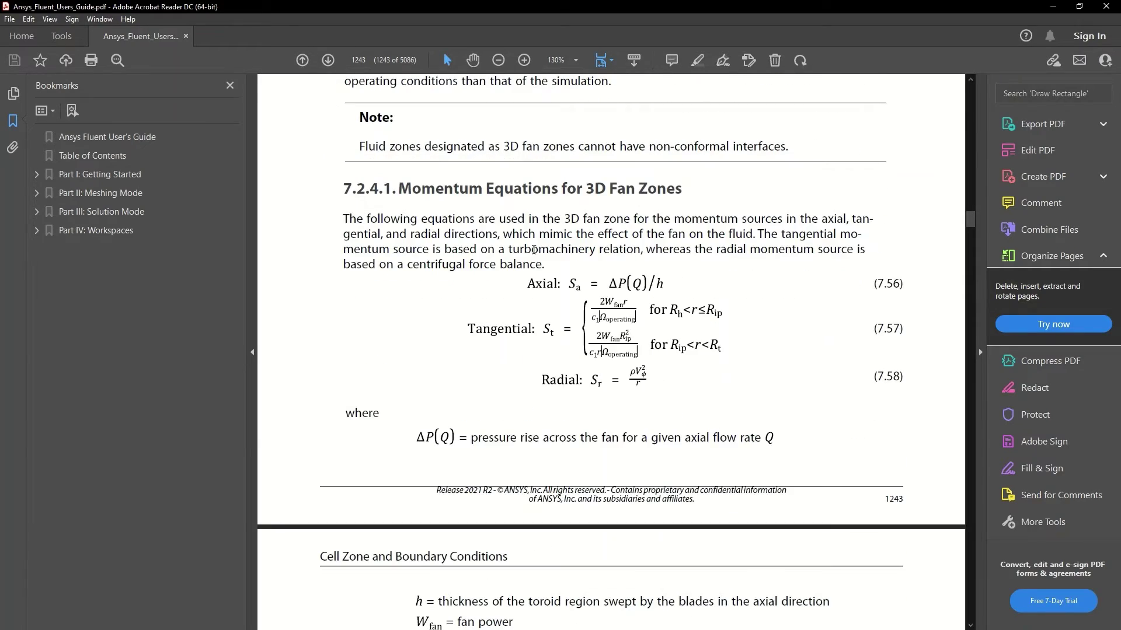
pyautogui.scroll(-10, 460, 216)
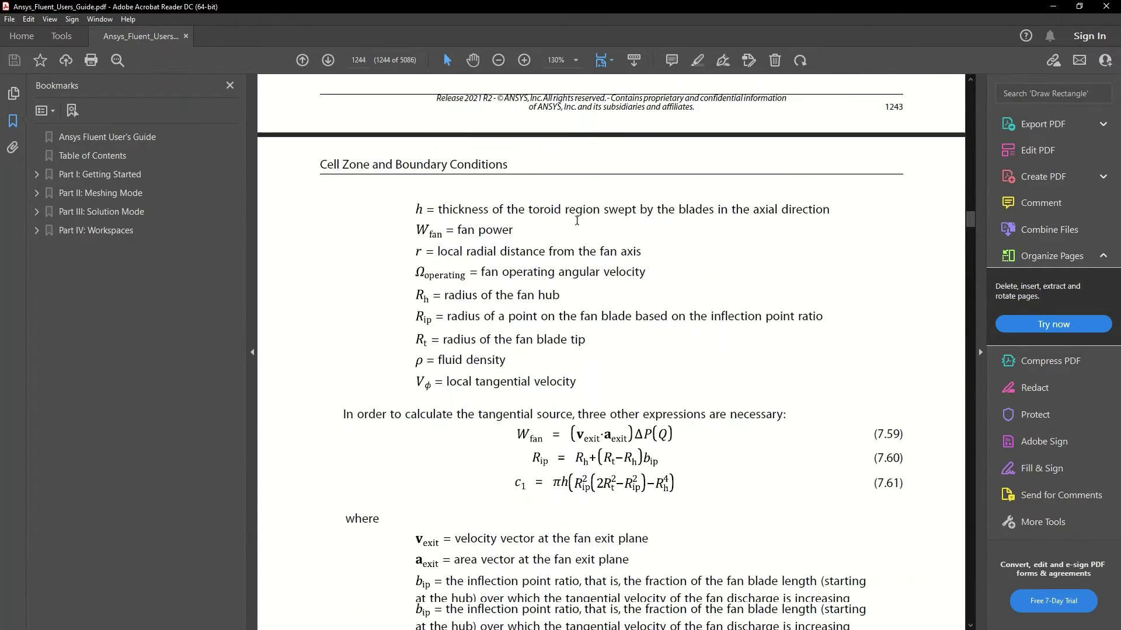
pyautogui.scroll(-20, 577, 223)
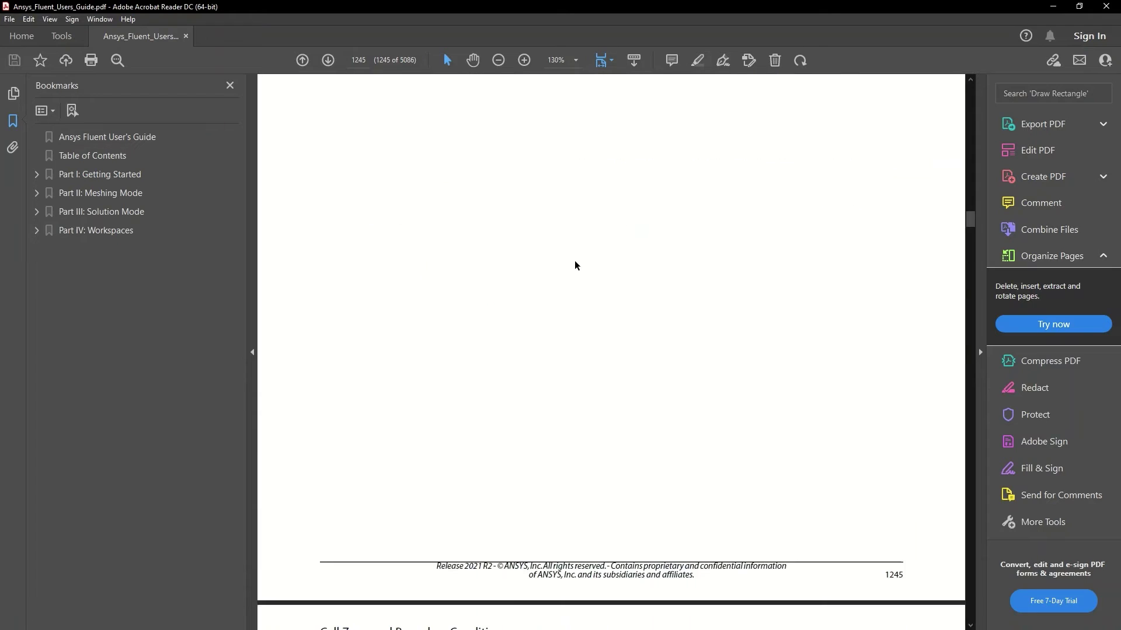
pyautogui.scroll(-5, 575, 267)
pyautogui.scroll(-2, 727, 203)
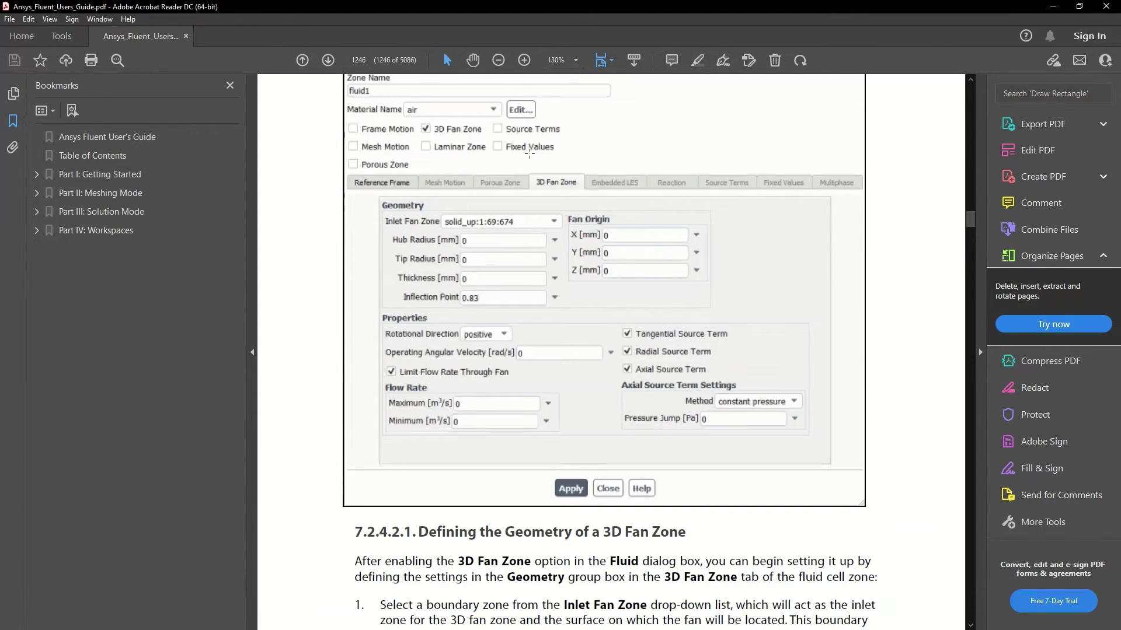
pyautogui.scroll(-1, 556, 358)
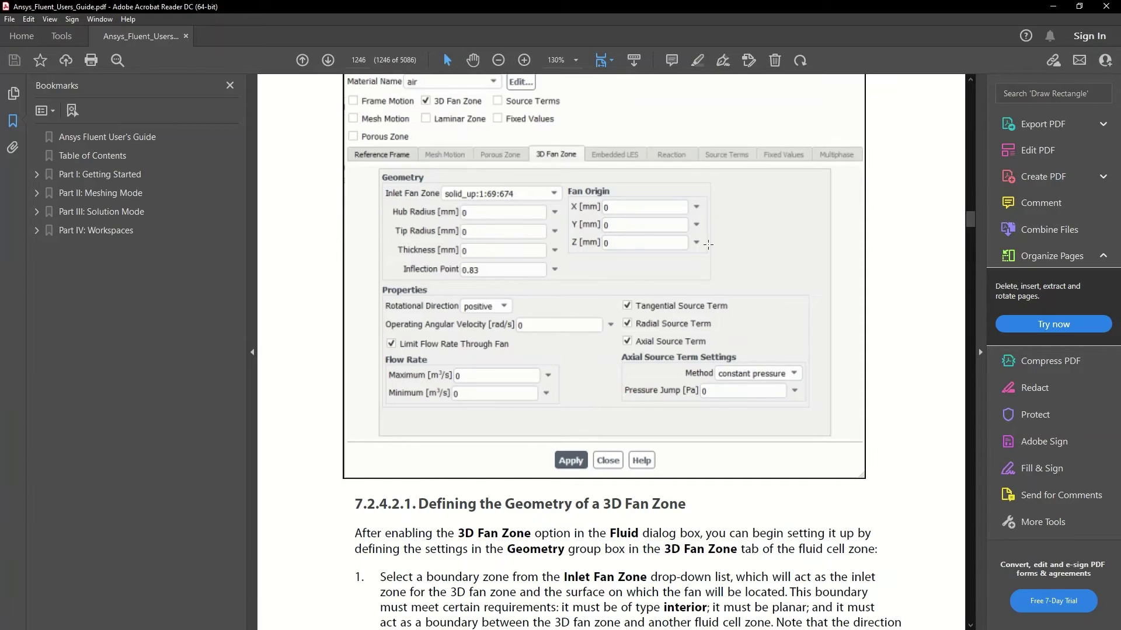
# Switch back to Fluent, check the Limit Flow Rate Through Fan option by enabling and disabling it, and close the volume zone's settings.
pyautogui.click(1052, 6)
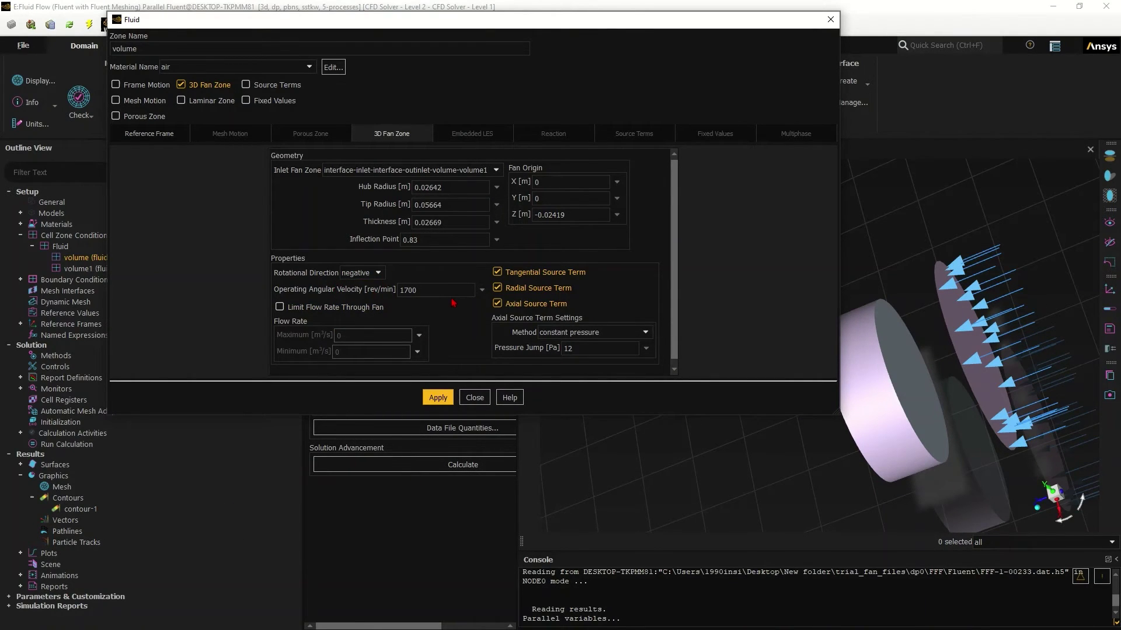
pyautogui.click(359, 308)
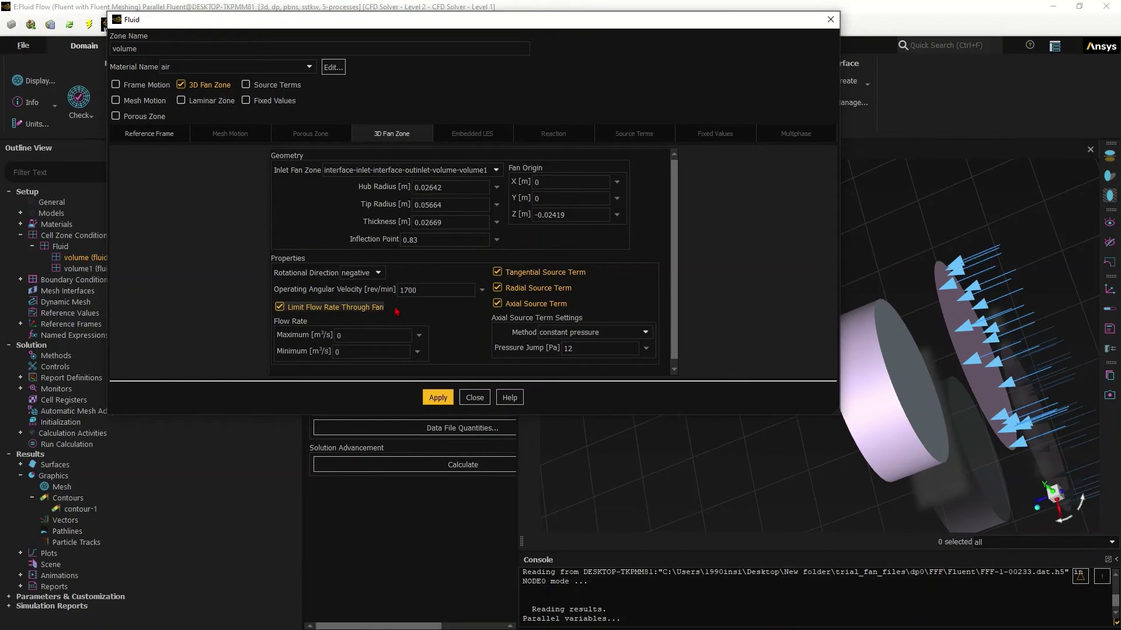
pyautogui.click(338, 309)
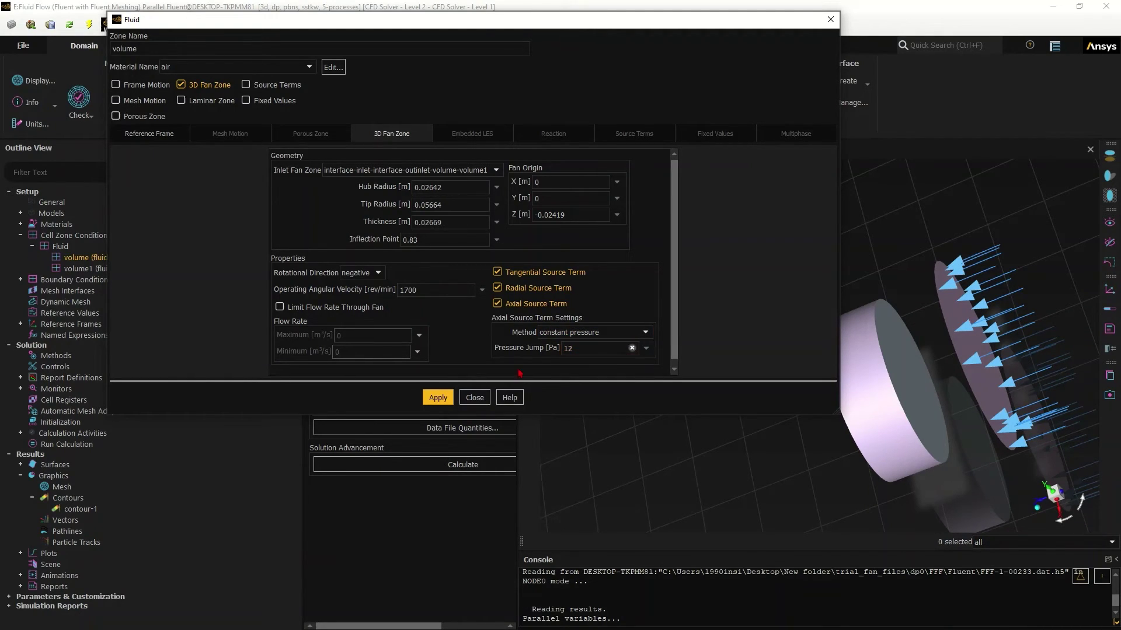
pyautogui.click(475, 397)
pyautogui.moveTo(739, 248); pyautogui.dragTo(761, 301)
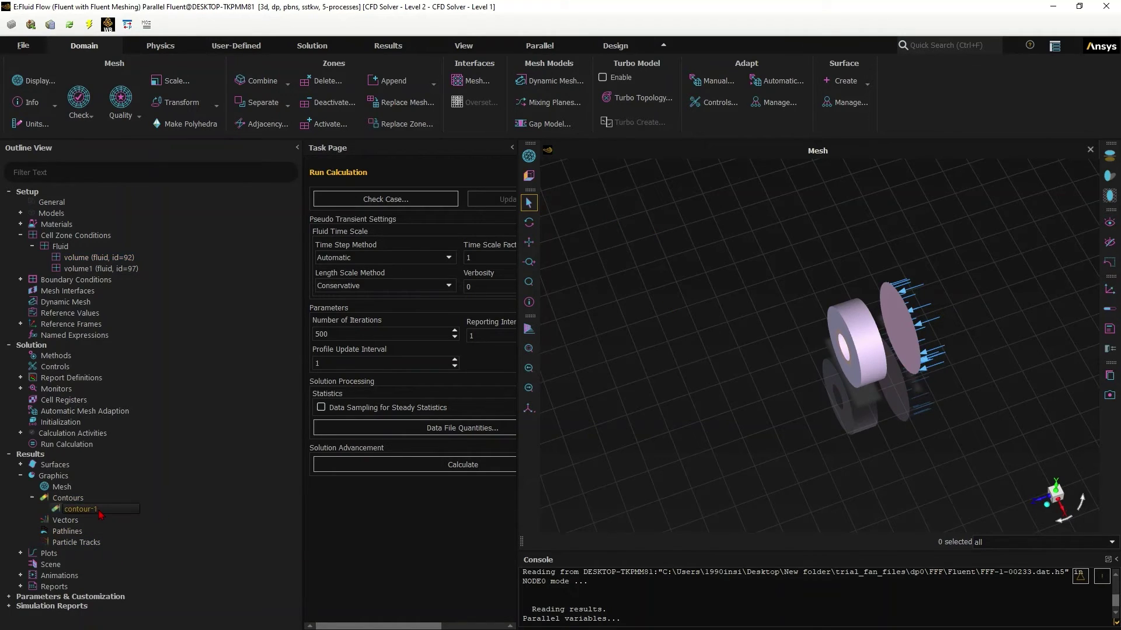
pyautogui.doubleClick(80, 509)
pyautogui.moveTo(537, 328); pyautogui.dragTo(383, 213)
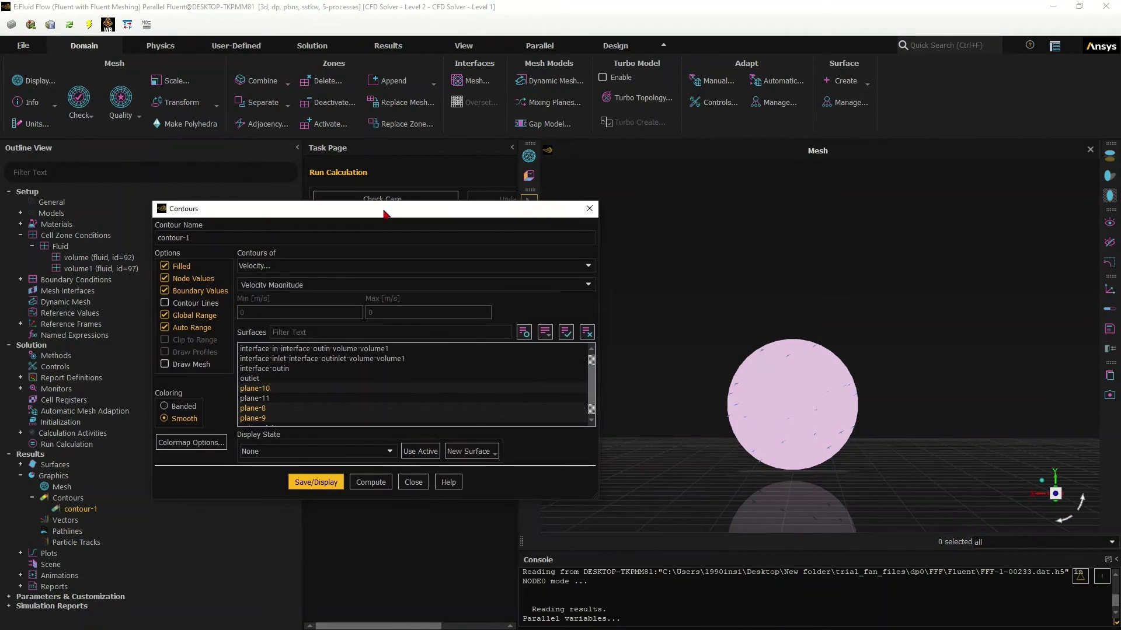
pyautogui.moveTo(926, 339); pyautogui.dragTo(847, 382, button='middle')
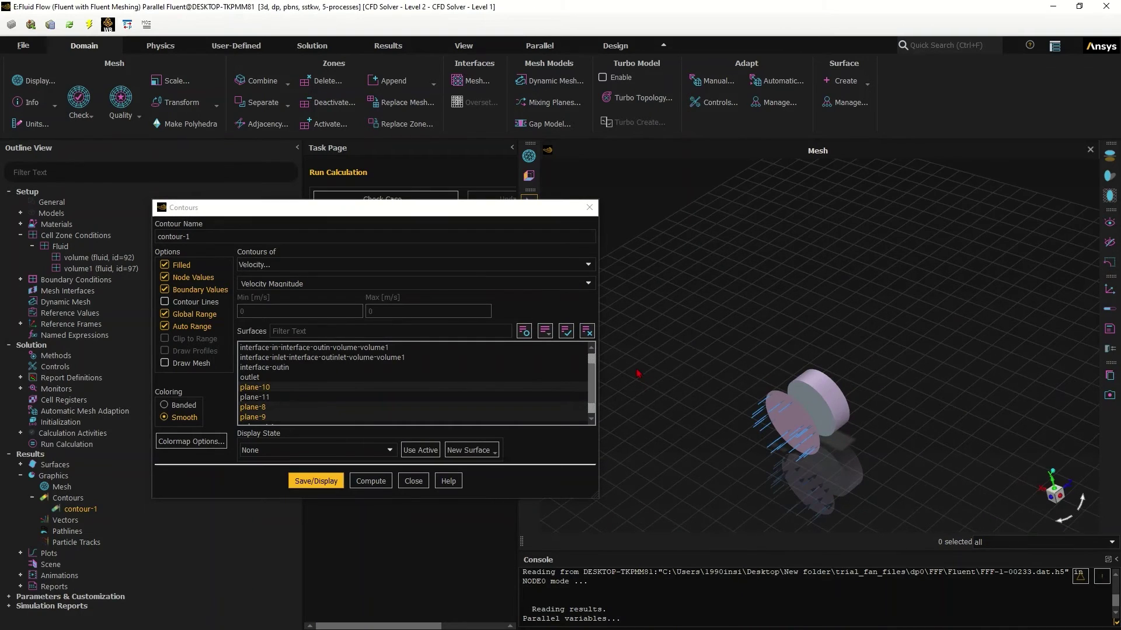
pyautogui.click(589, 208)
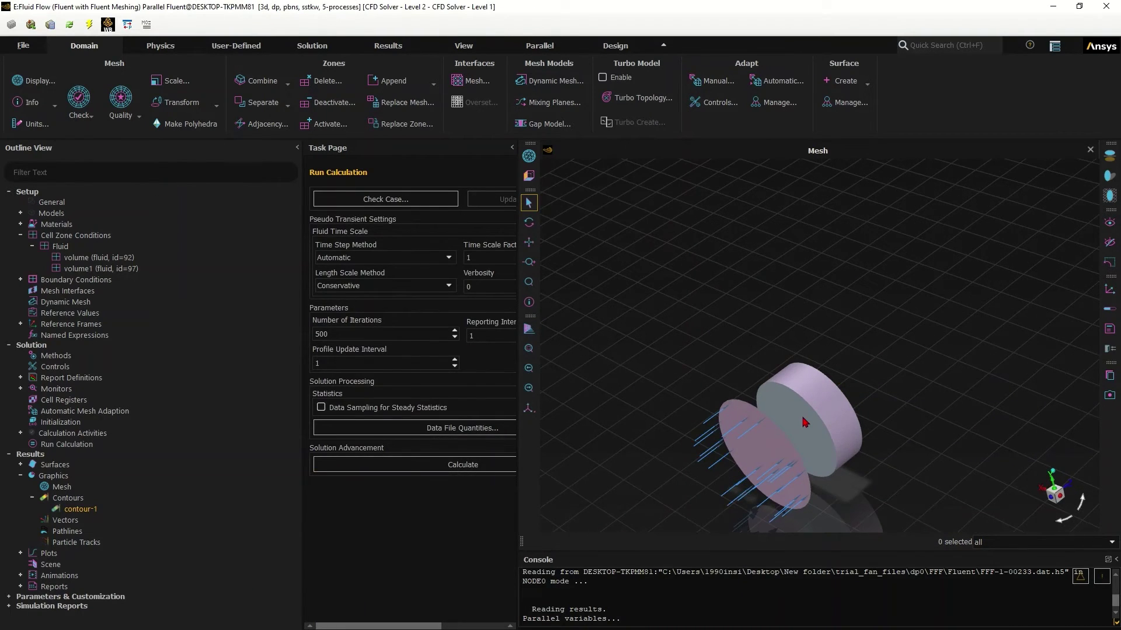
# Display the filled velocity magnitude contours of contour-1 on the selected planes, including plane-8, plane-9 and plane-10.
pyautogui.scroll(2, 804, 422)
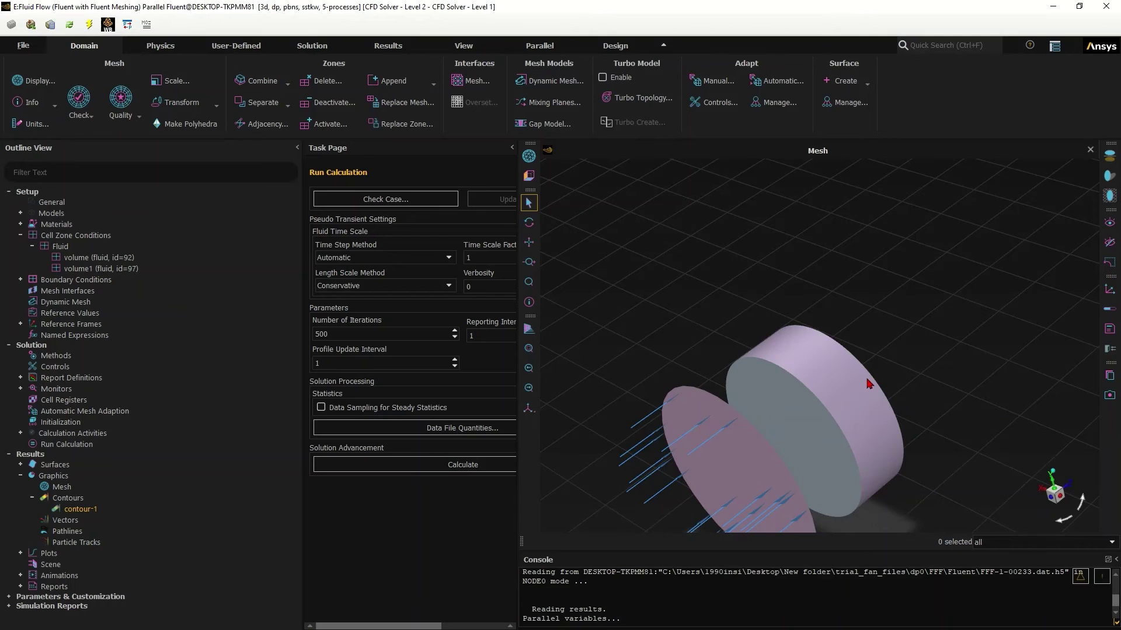
pyautogui.scroll(-1, 863, 381)
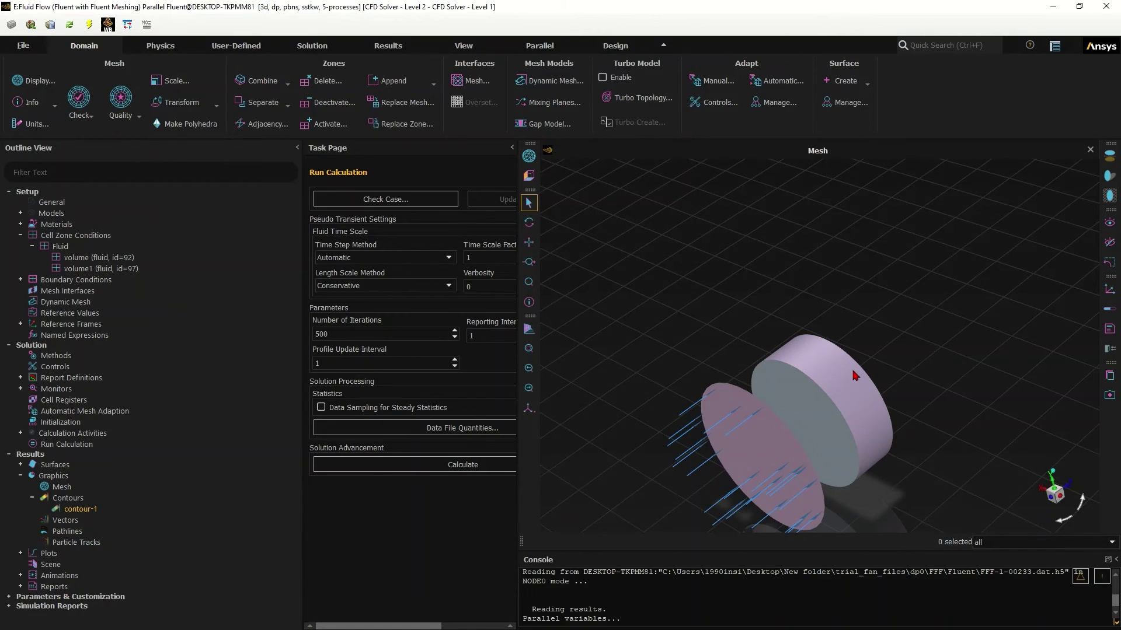
pyautogui.scroll(-2, 869, 350)
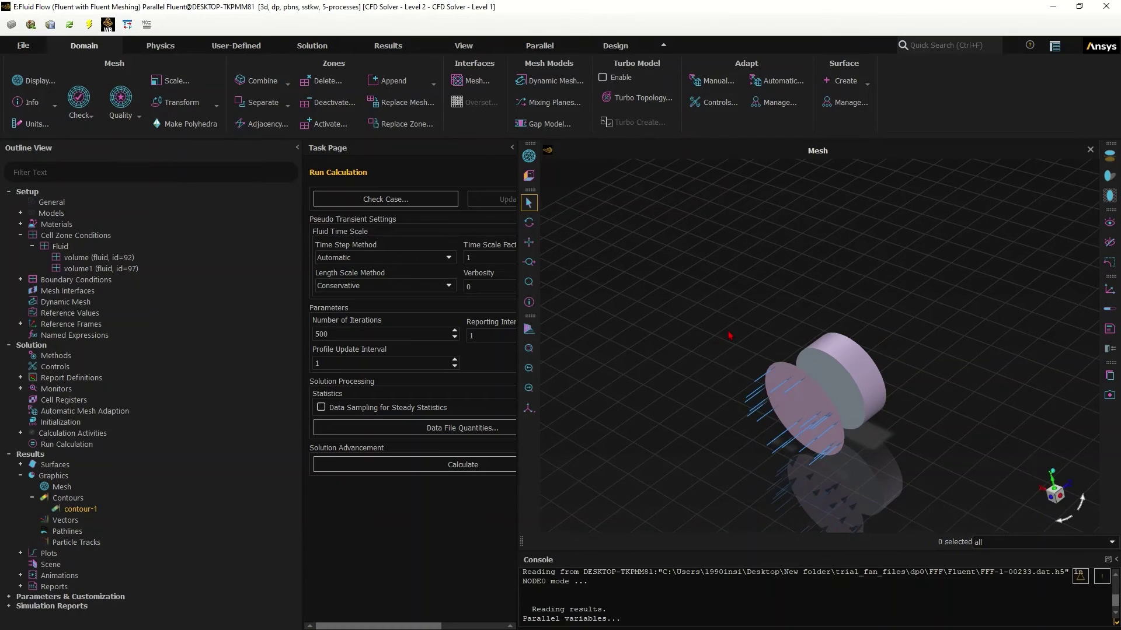
pyautogui.moveTo(728, 338); pyautogui.dragTo(767, 330)
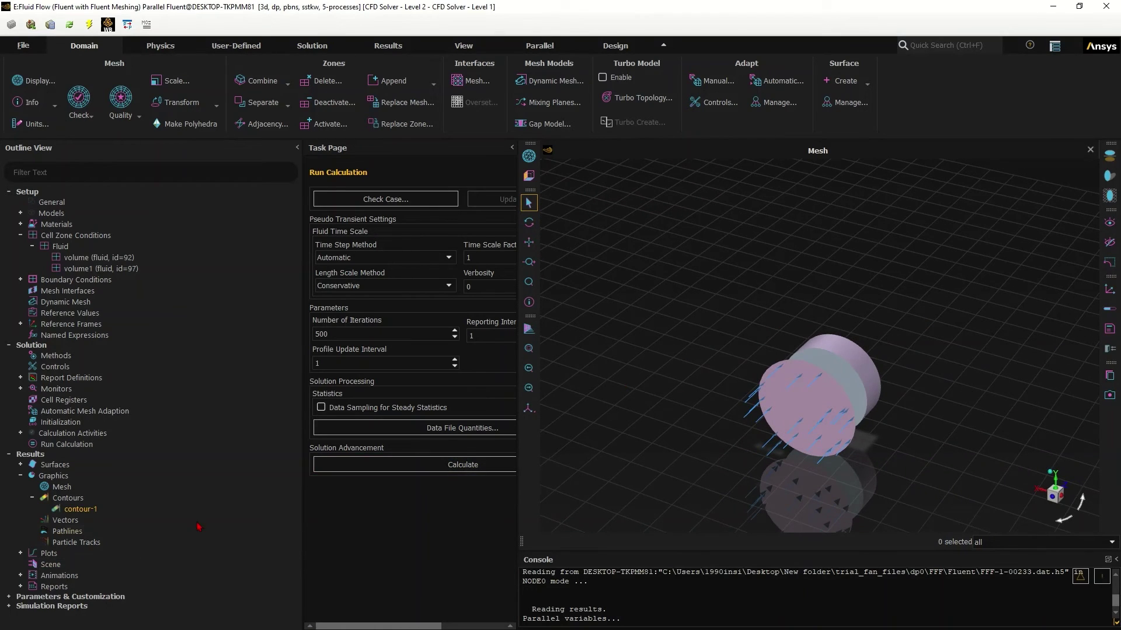
pyautogui.doubleClick(80, 509)
pyautogui.click(315, 481)
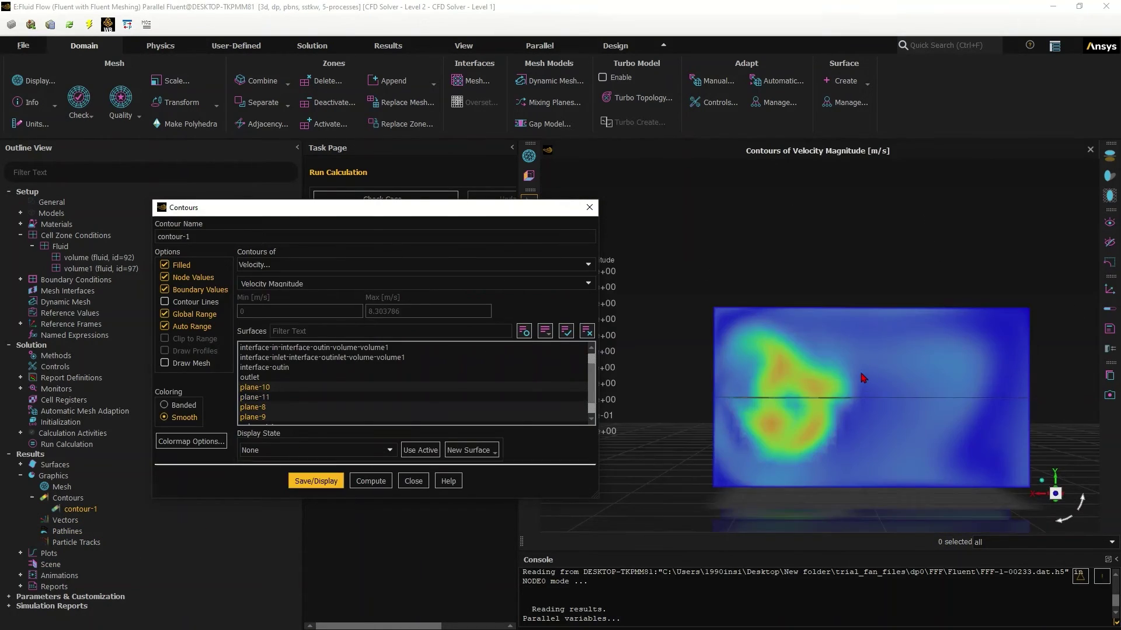
# Examine the velocity contours around the fan hub and in the downstream chamber.
pyautogui.moveTo(833, 386); pyautogui.dragTo(825, 519)
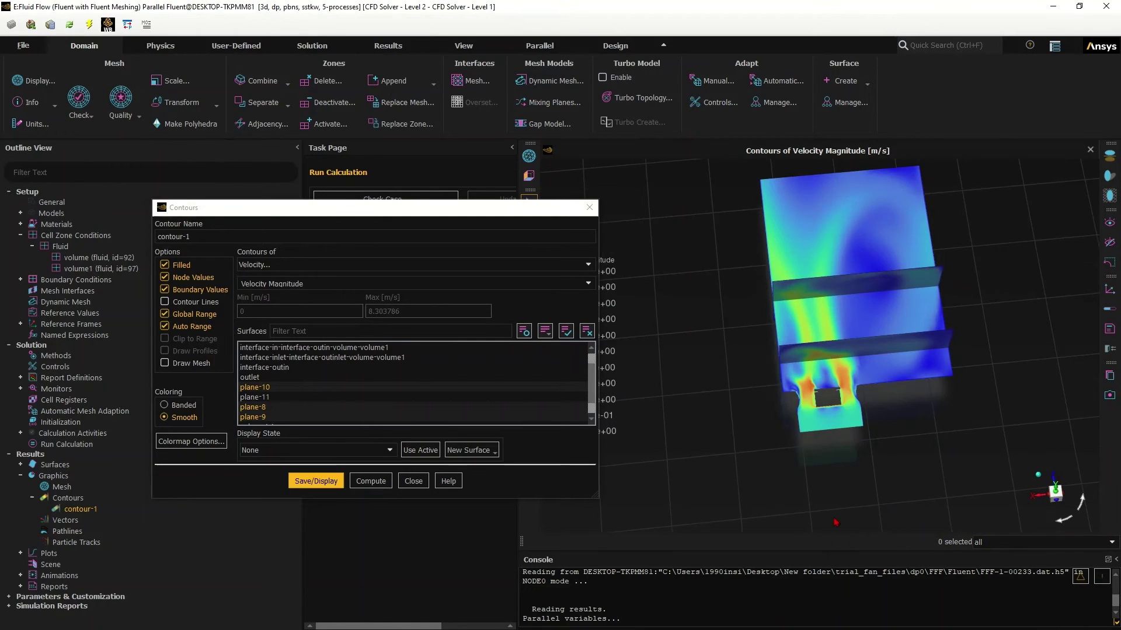
pyautogui.scroll(3, 816, 424)
pyautogui.moveTo(824, 474); pyautogui.dragTo(812, 415)
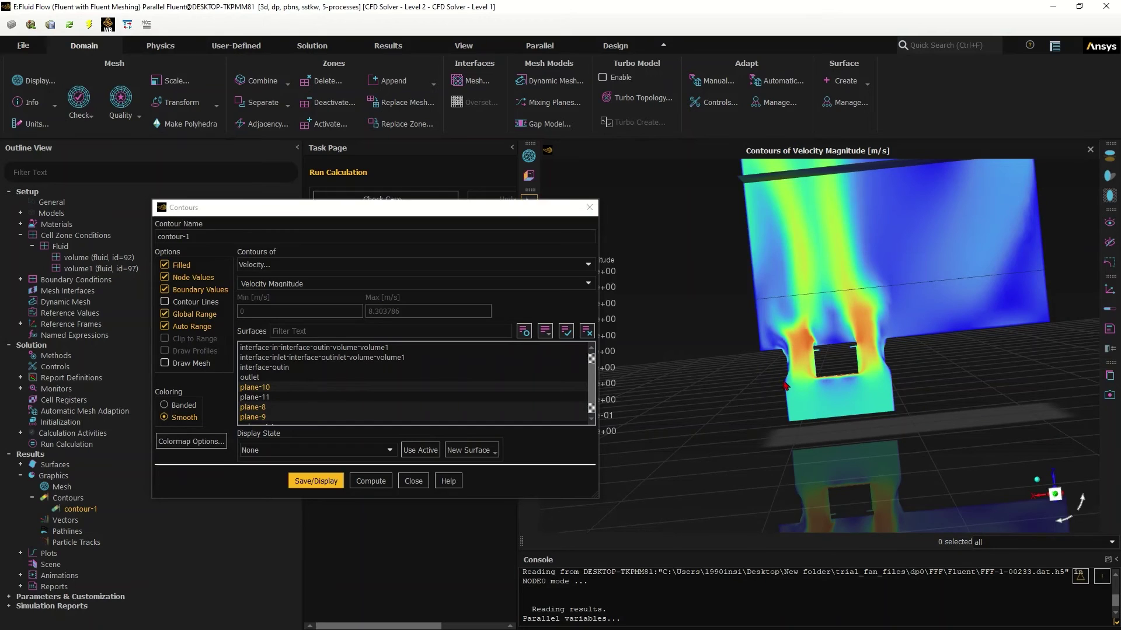
pyautogui.scroll(-2, 853, 387)
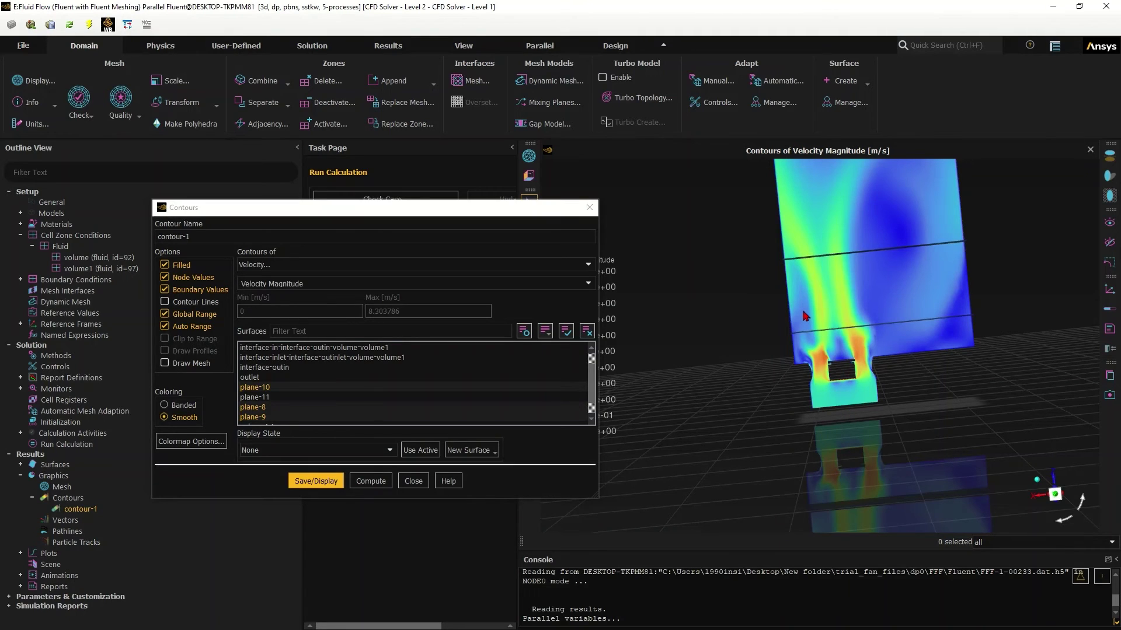
# Inspect the velocity magnitude contours on the lengthwise plane near the fan and on the two downstream cross-section planes from several angles.
pyautogui.scroll(3, 917, 437)
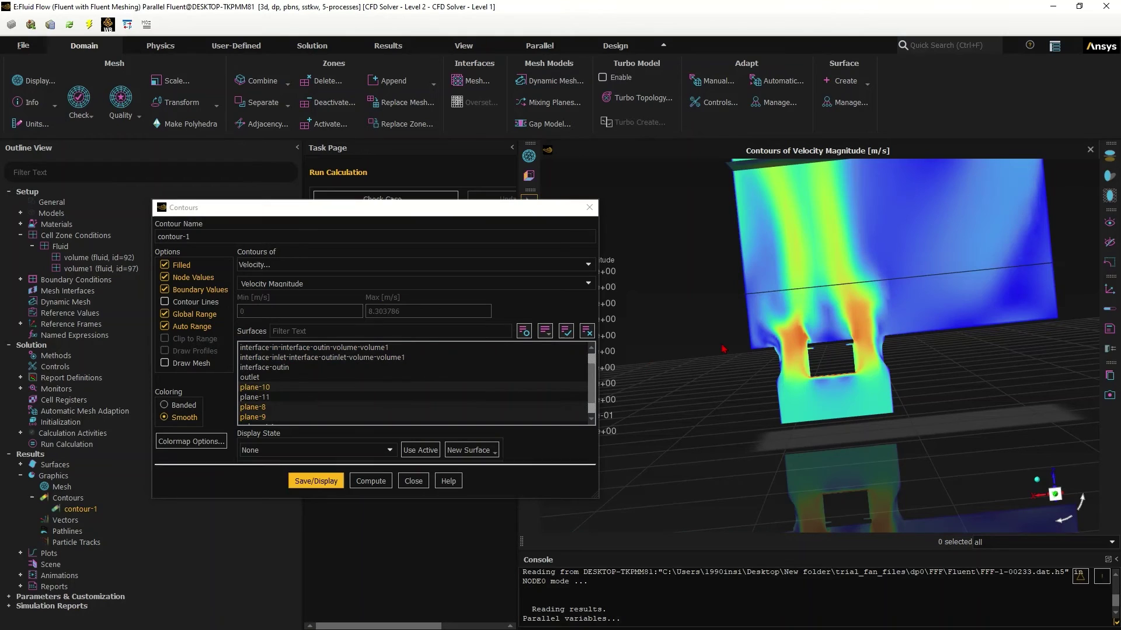
pyautogui.scroll(2, 811, 389)
pyautogui.moveTo(813, 390); pyautogui.dragTo(827, 356)
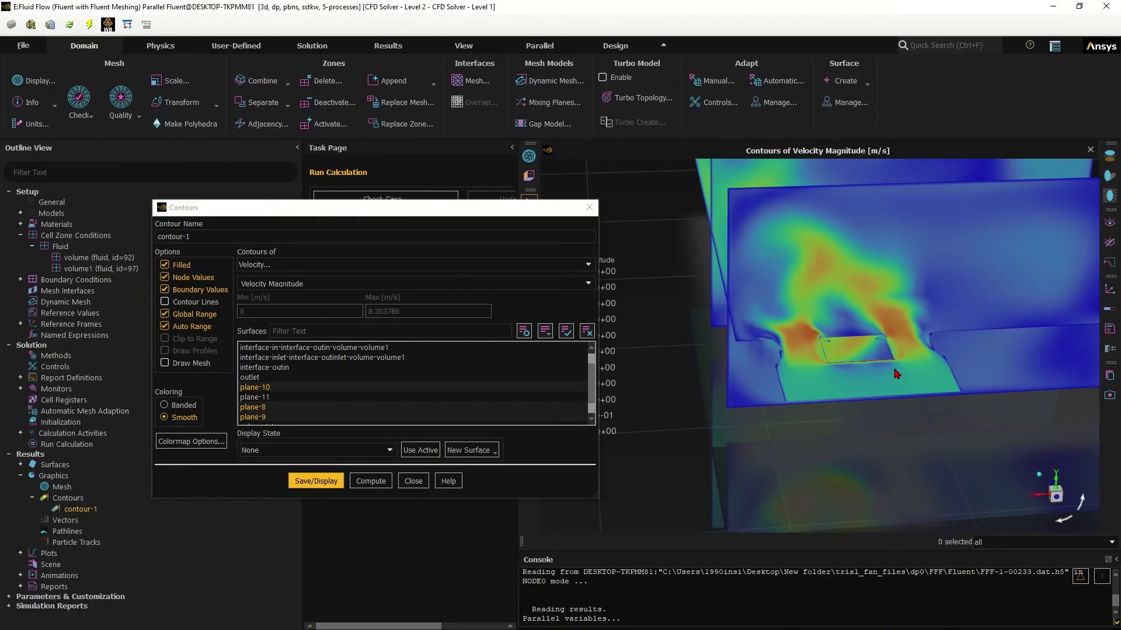
pyautogui.scroll(-2, 883, 342)
pyautogui.moveTo(874, 332); pyautogui.dragTo(846, 288)
pyautogui.scroll(2, 827, 340)
pyautogui.scroll(-2, 828, 326)
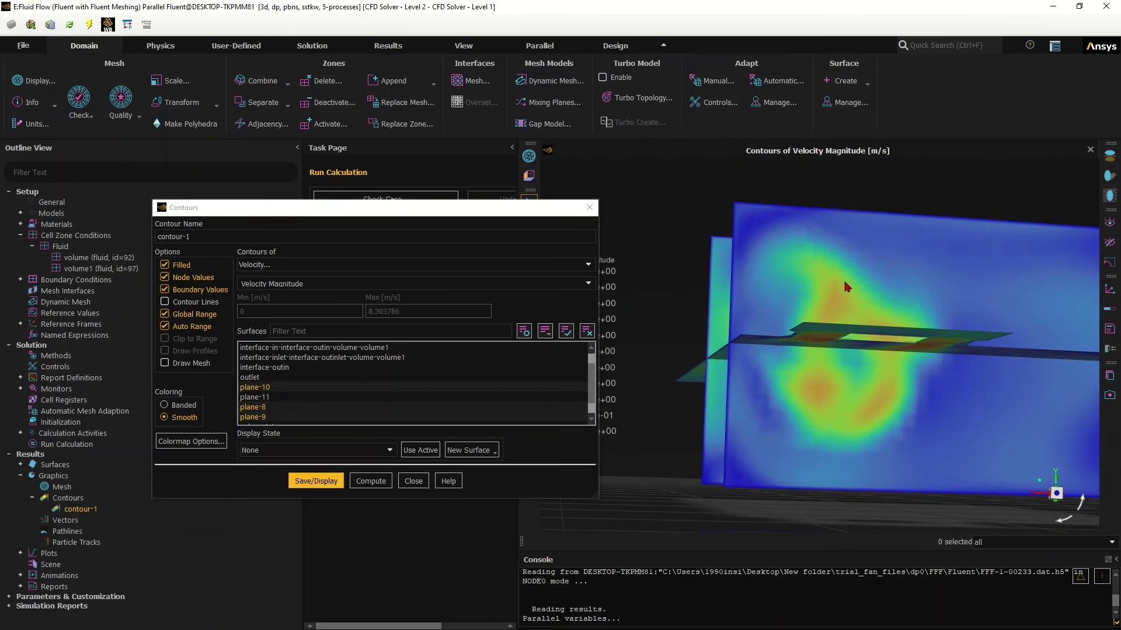
pyautogui.moveTo(861, 340); pyautogui.dragTo(914, 365)
pyautogui.scroll(-2, 885, 443)
pyautogui.scroll(1, 554, 357)
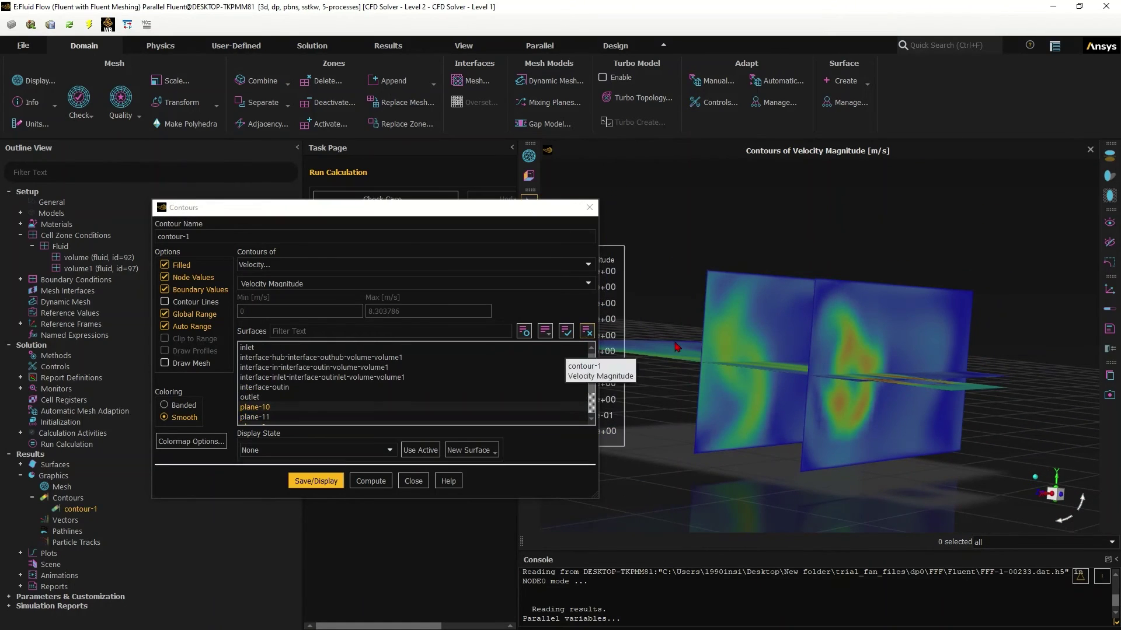
pyautogui.scroll(-1, 745, 404)
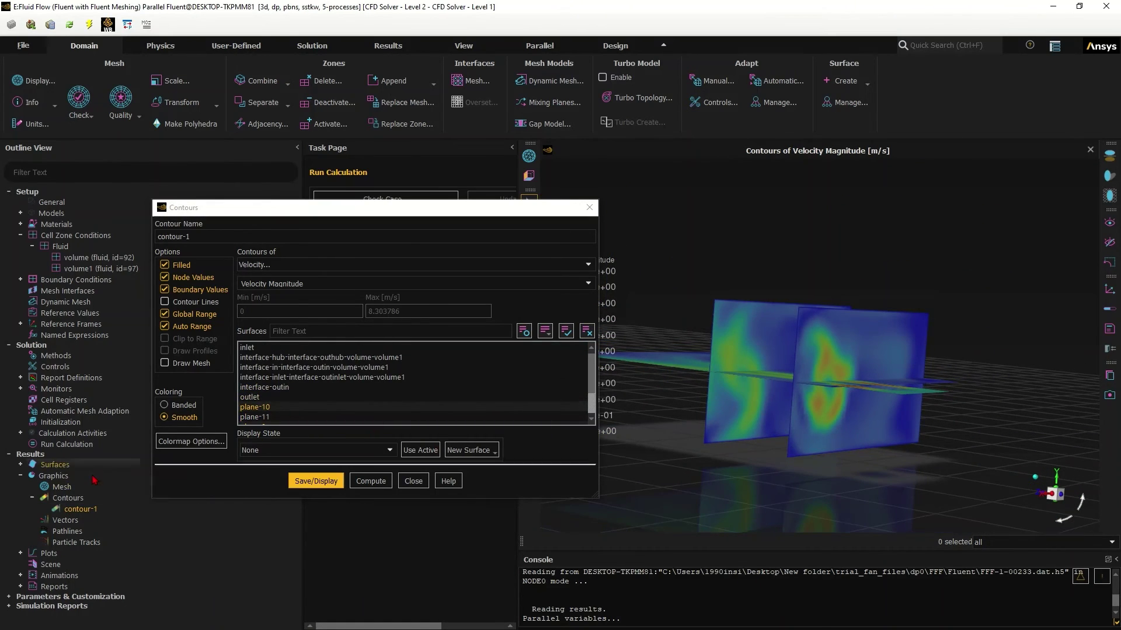
# Create an XY plane surface for the contours, positioned through the fan at Z about -0.007 m.
pyautogui.click(486, 448)
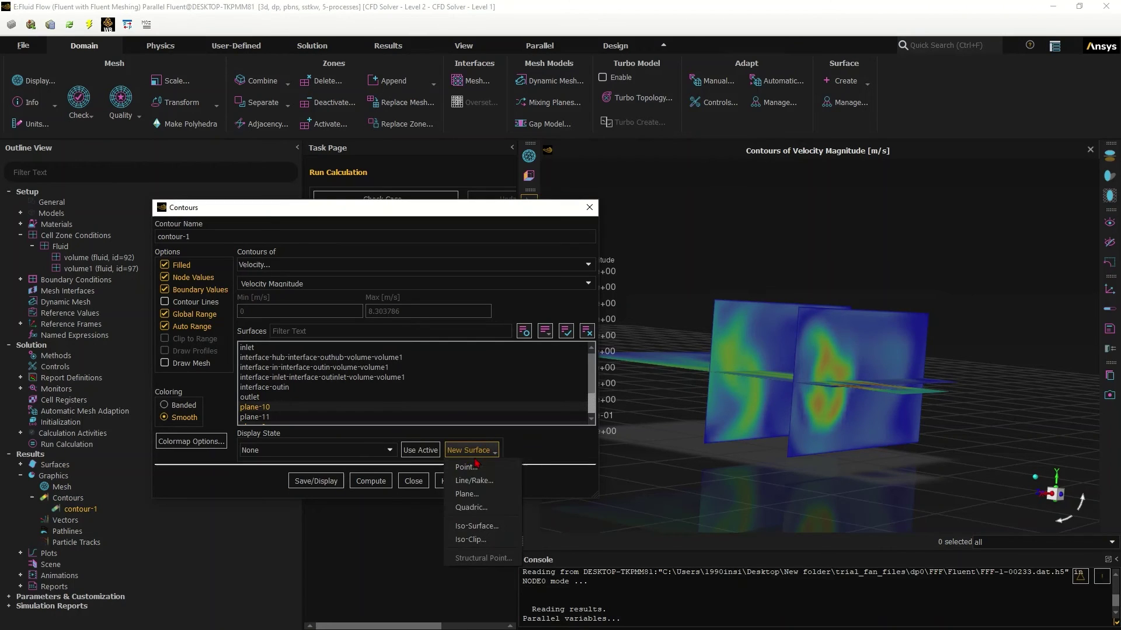
pyautogui.click(467, 488)
pyautogui.moveTo(973, 409); pyautogui.dragTo(928, 467, button='middle')
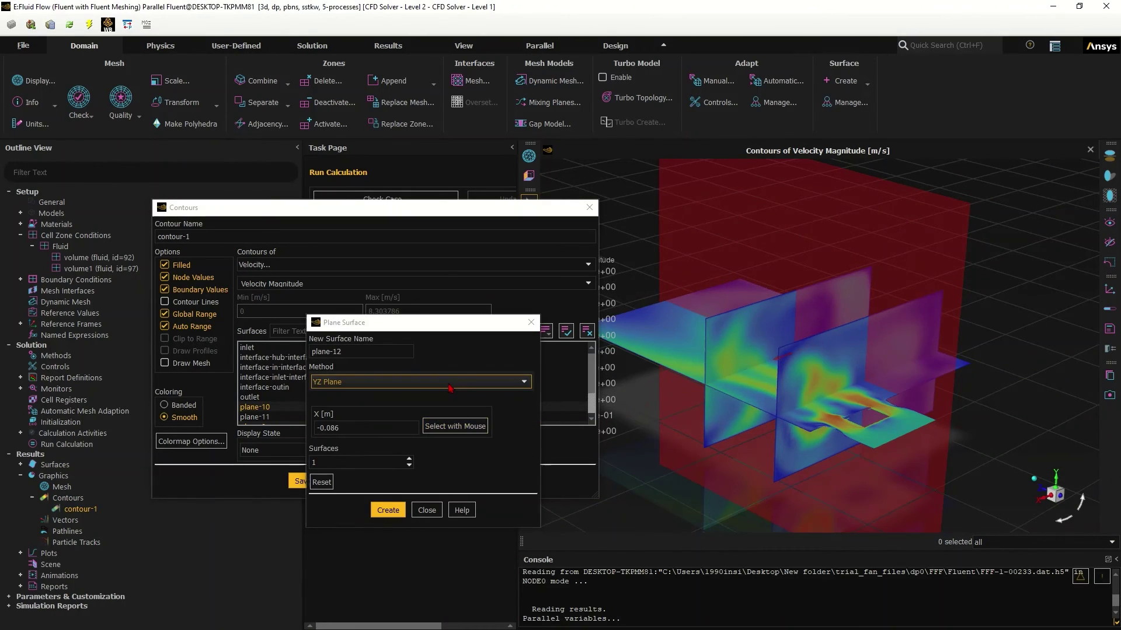
pyautogui.click(420, 382)
pyautogui.click(350, 407)
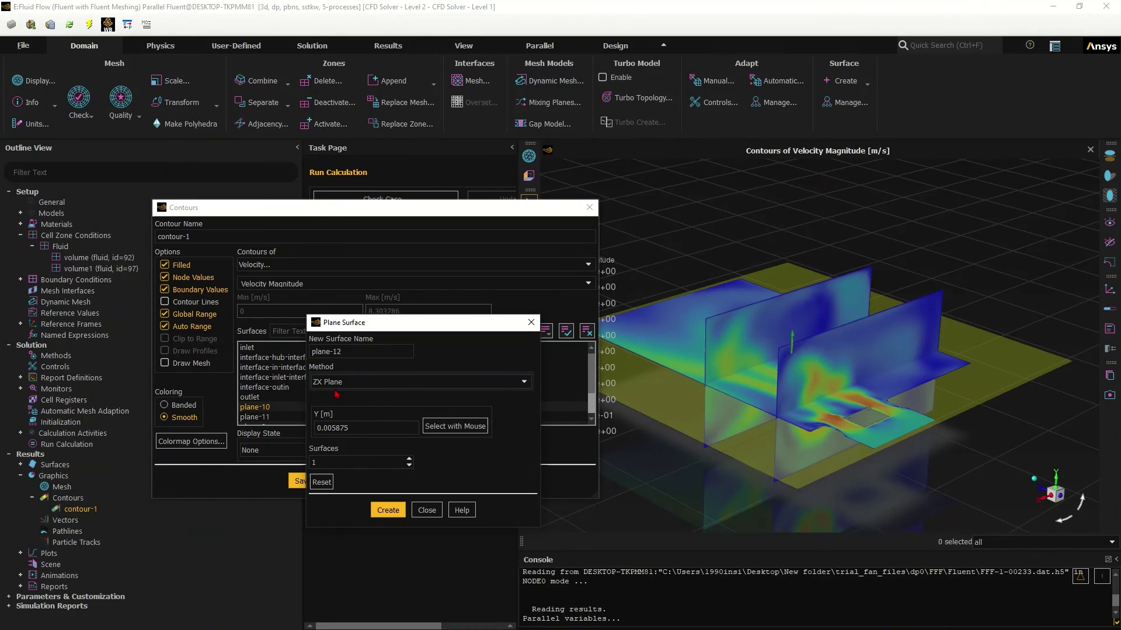
pyautogui.click(420, 382)
pyautogui.click(350, 408)
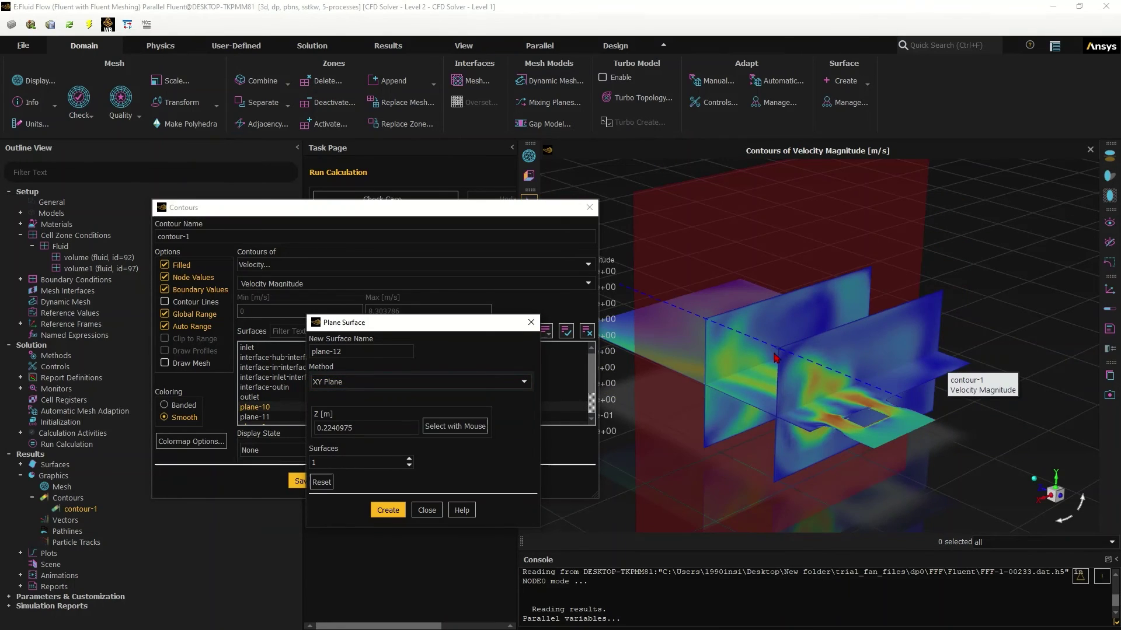
pyautogui.moveTo(833, 343); pyautogui.dragTo(896, 397)
pyautogui.click(388, 510)
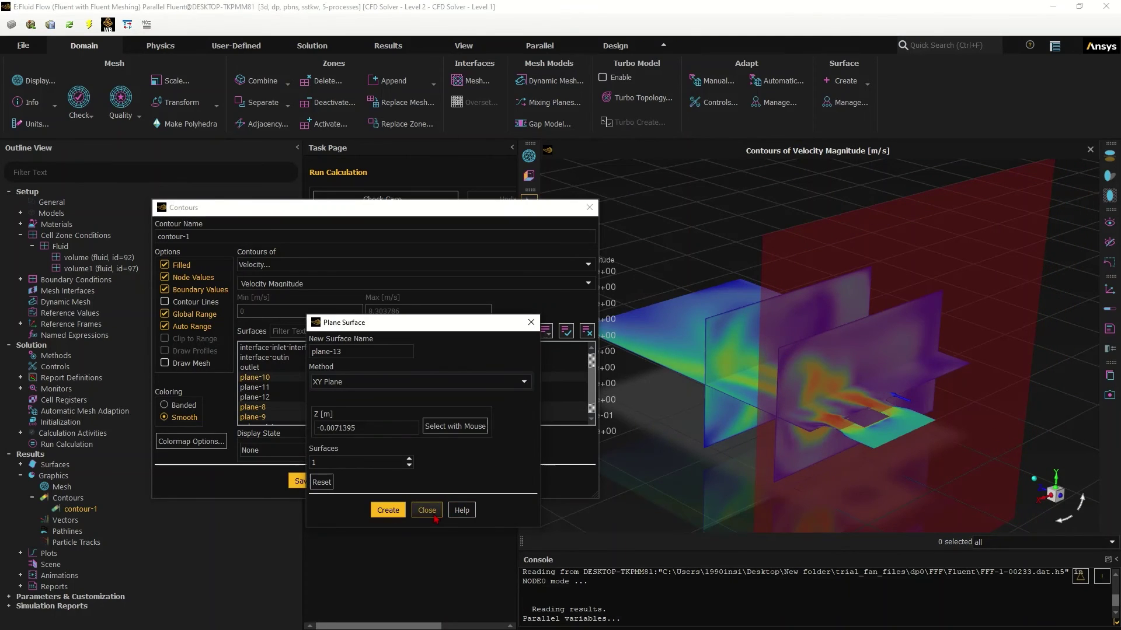
pyautogui.click(427, 510)
# Add plane-12 to the surfaces of contour-1, redisplay the velocity contours and view the fan's annular cross-section up close.
pyautogui.scroll(-1, 267, 397)
pyautogui.click(255, 397)
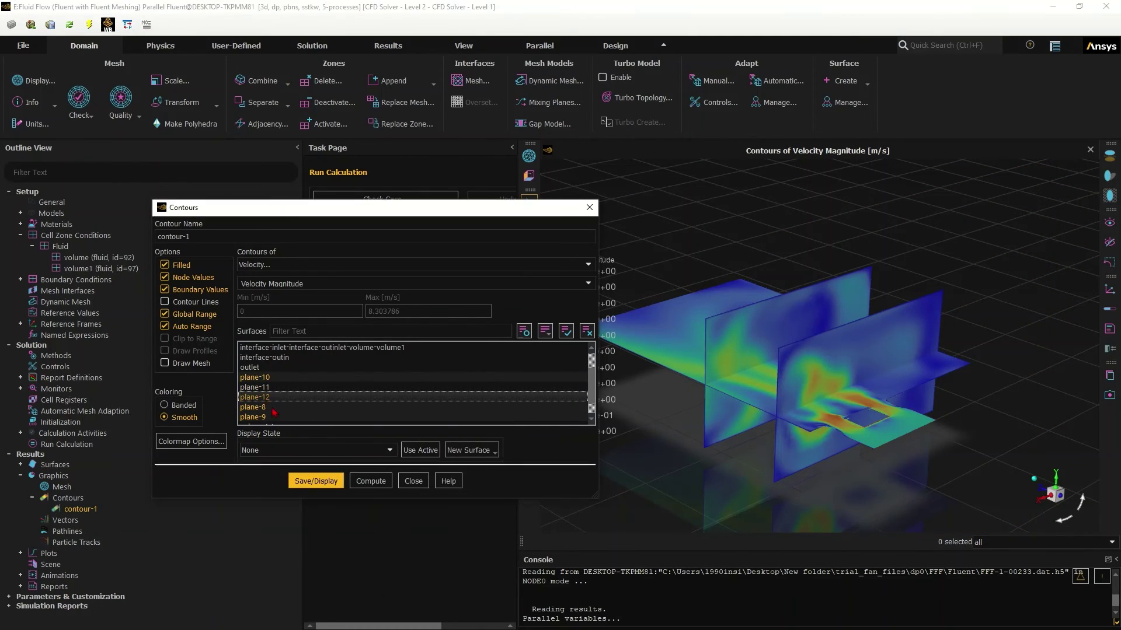
pyautogui.click(316, 481)
pyautogui.moveTo(882, 447); pyautogui.dragTo(748, 400, button='middle')
pyautogui.scroll(4, 782, 410)
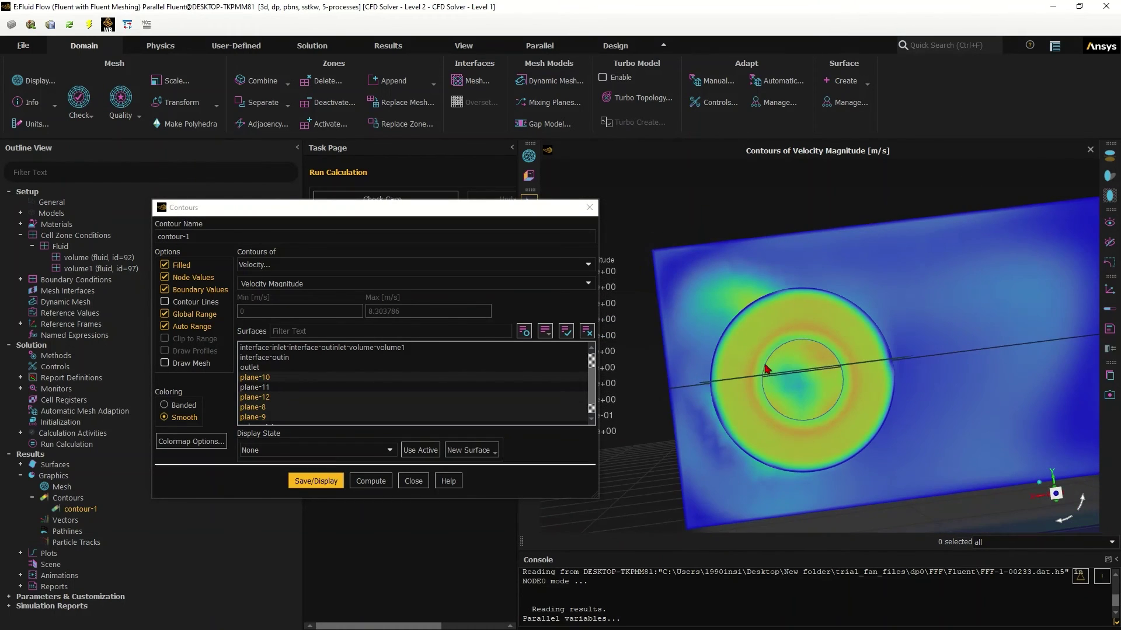